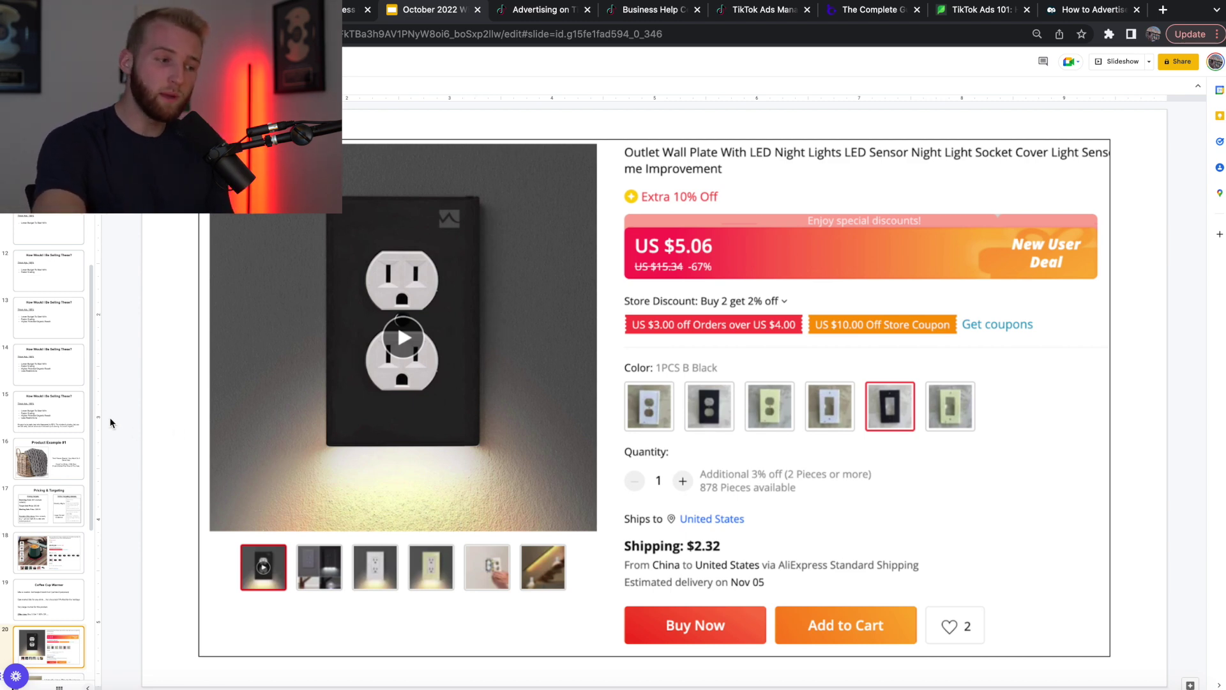
Review the product example slides from the LED outlet wall plate through the oral irrigator and ear camera to the scented candle.
scroll(24, 530, down, 3)
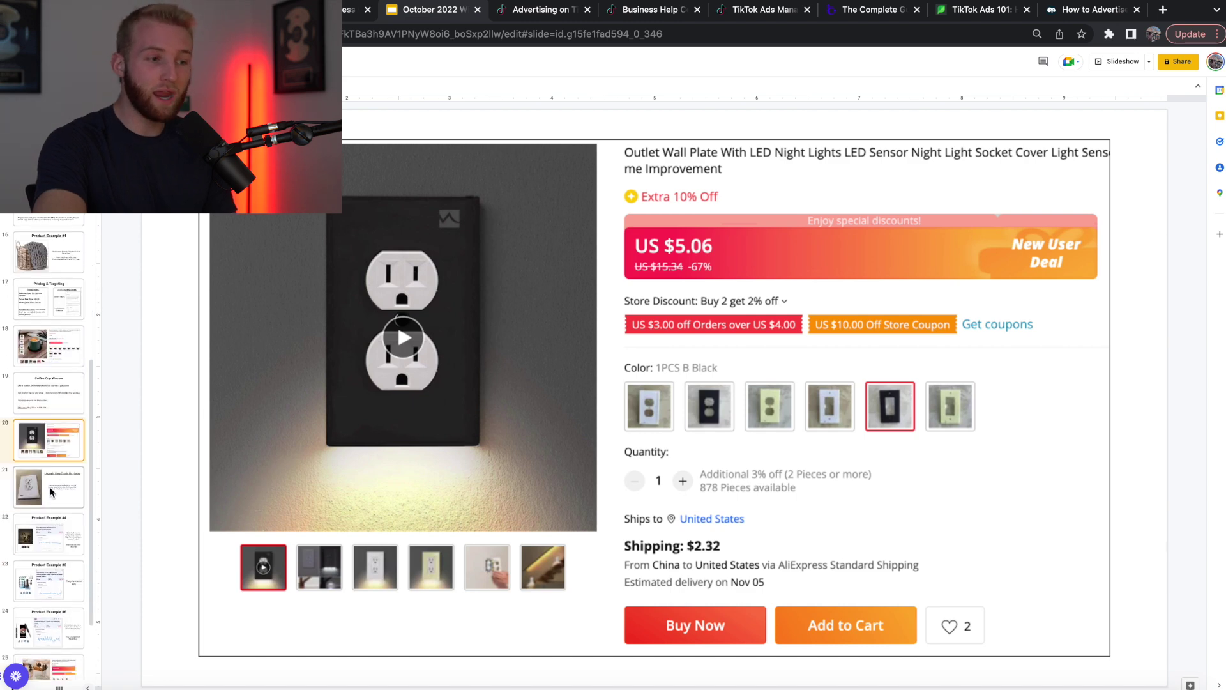
click(51, 492)
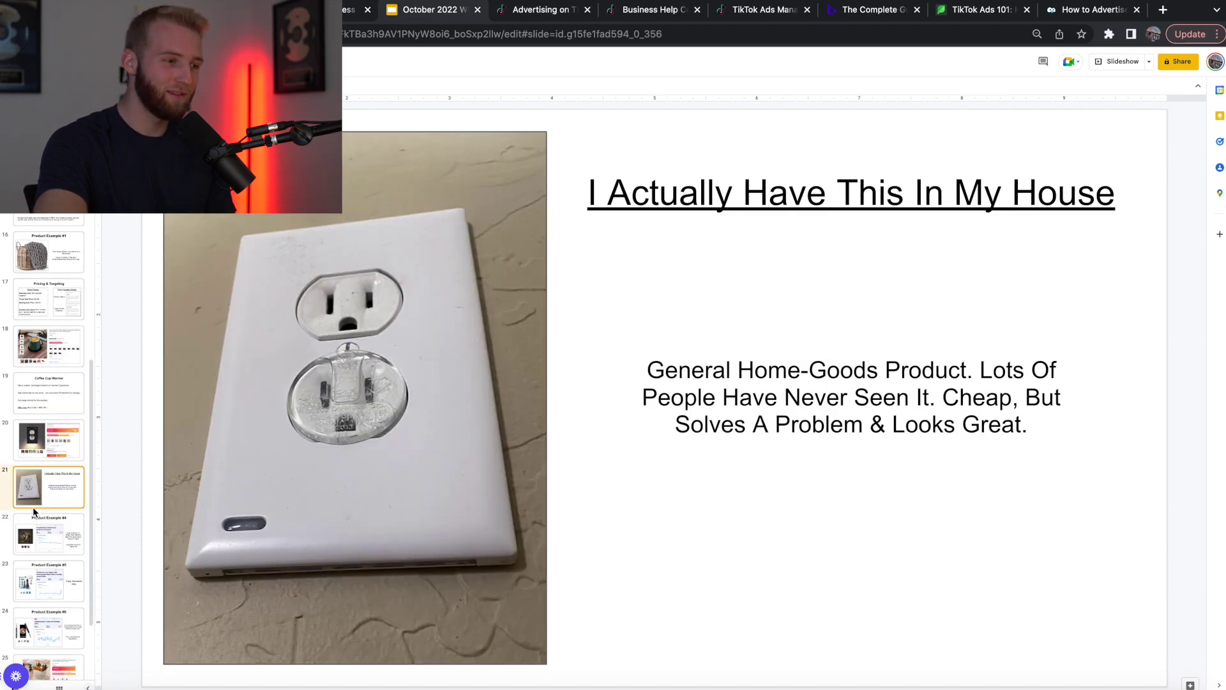
scroll(34, 511, down, 1)
click(40, 466)
key(Down)
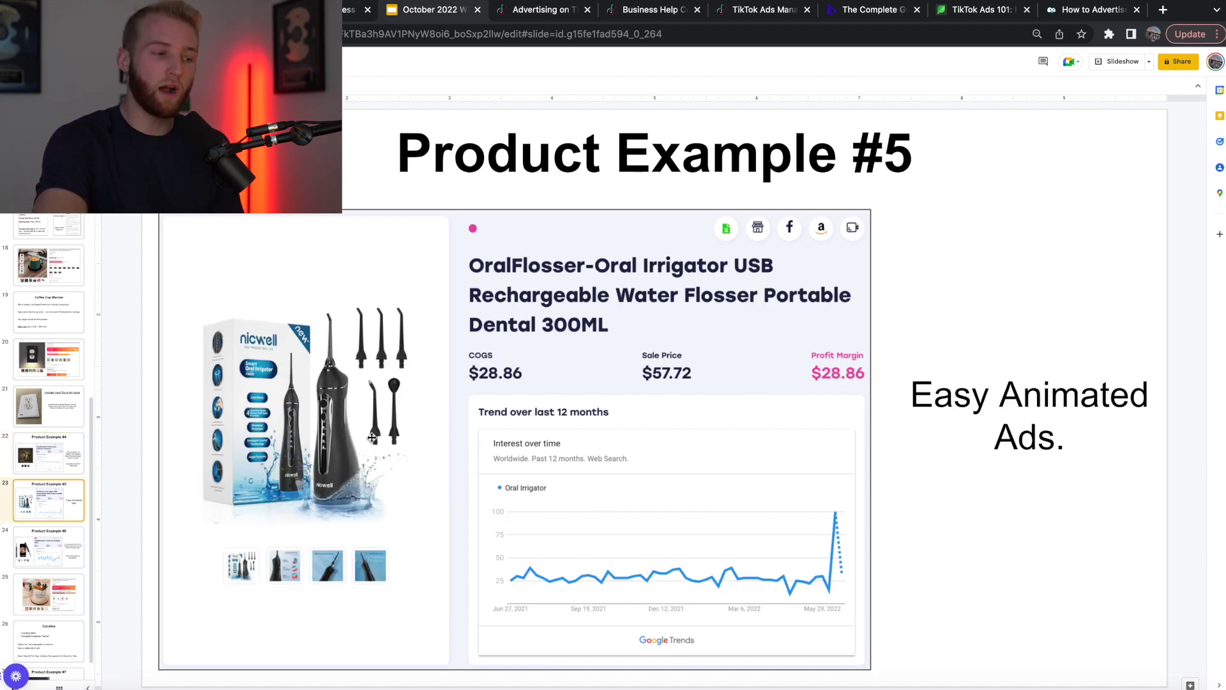
key(Down)
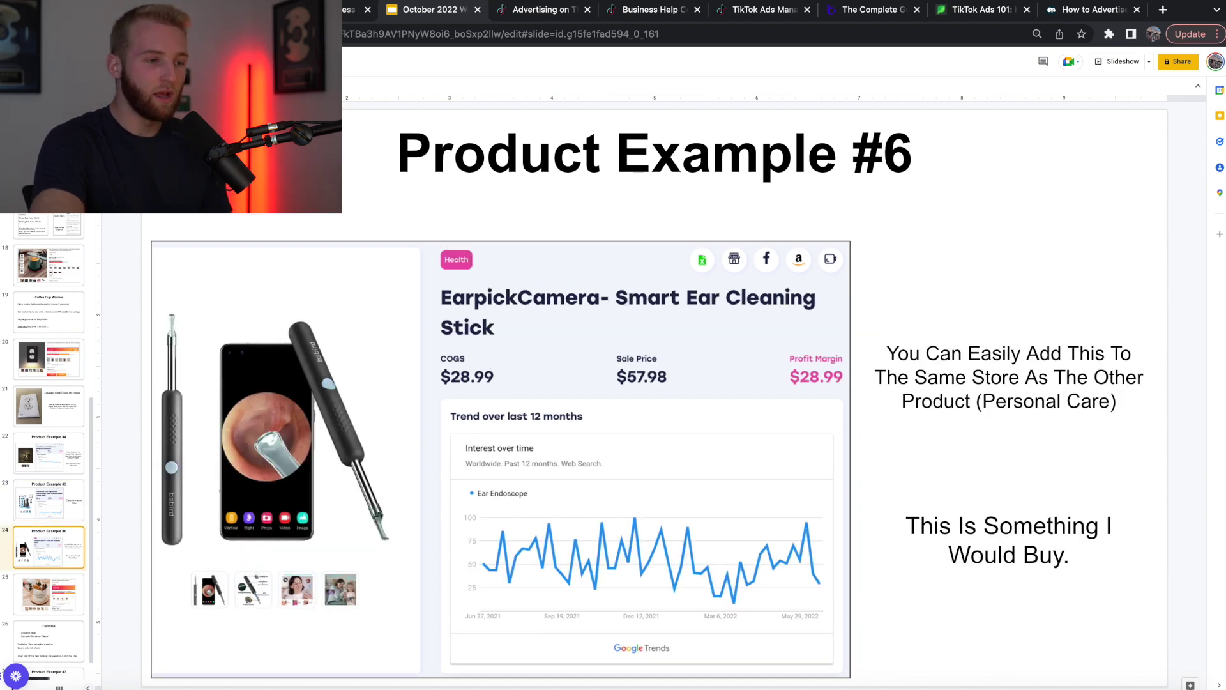
key(Down)
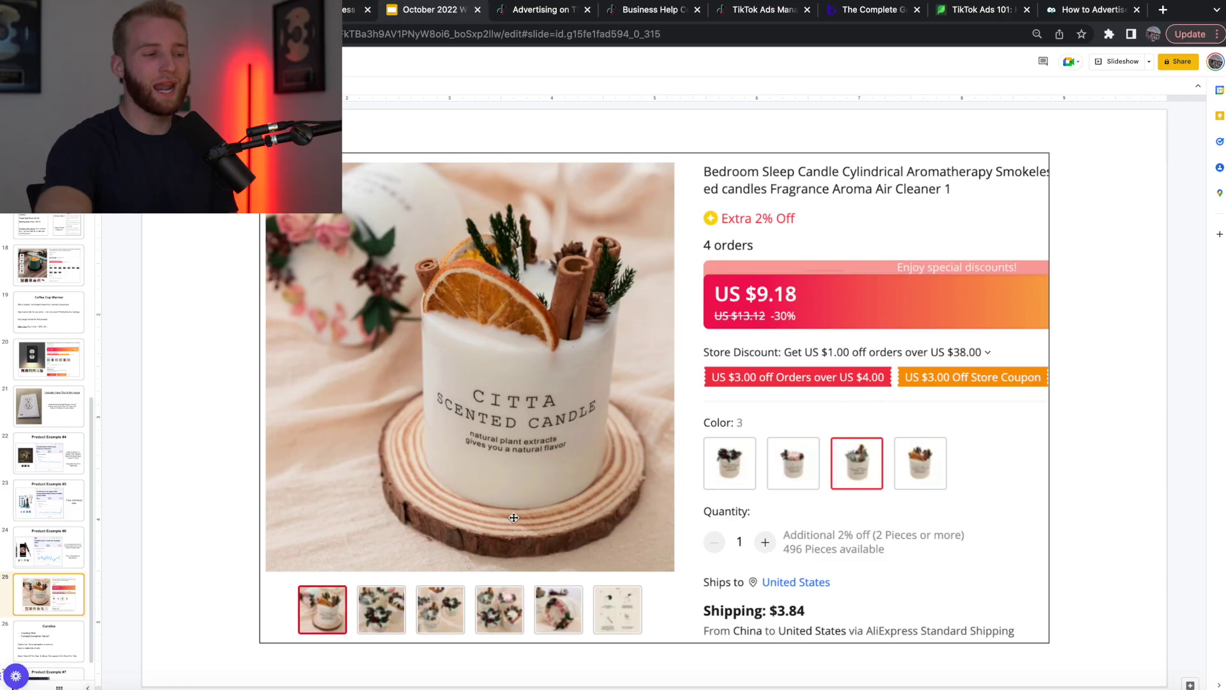
scroll(77, 421, down, 1)
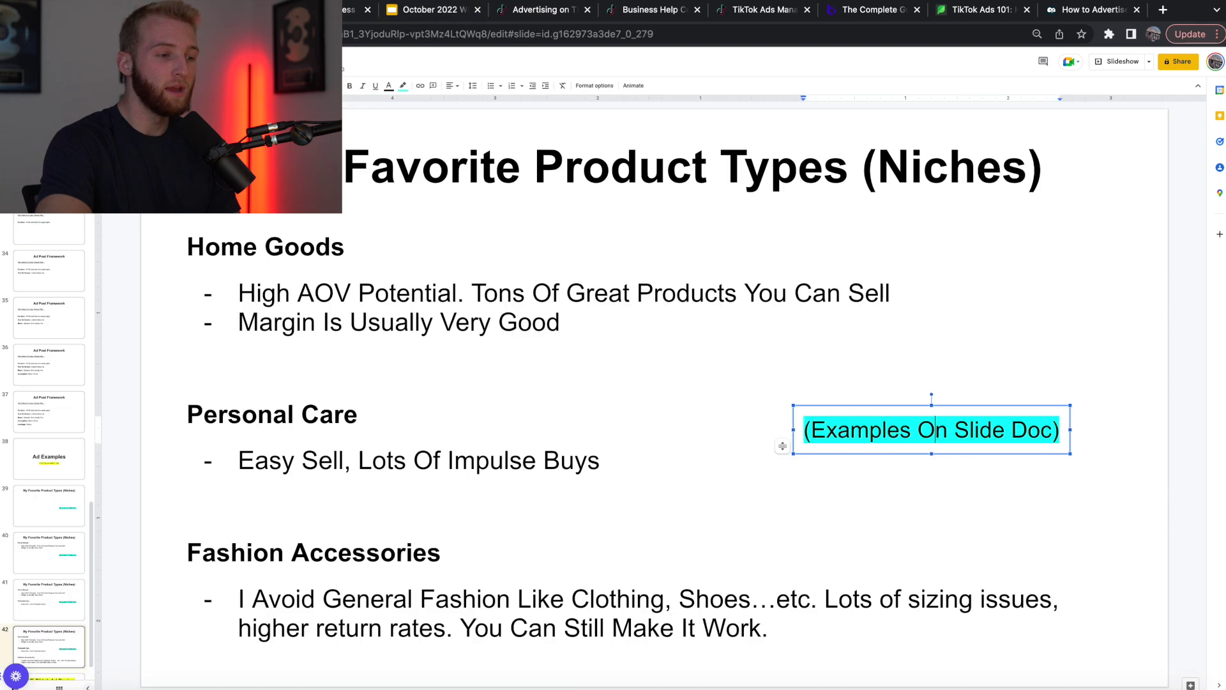
Show the "LIVE Tiktok Ad Review" slide of the Tiktok Ad Tutorial deck and highlight its 1 on 1 coaching line.
click(136, 350)
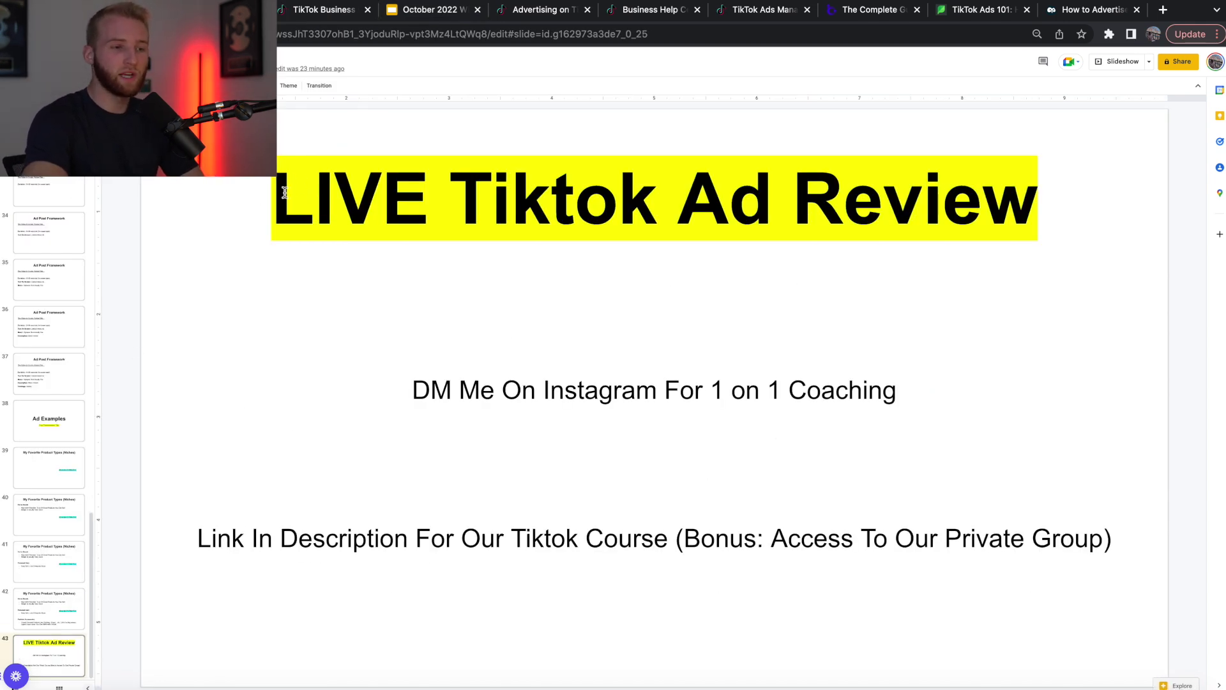
click(285, 191)
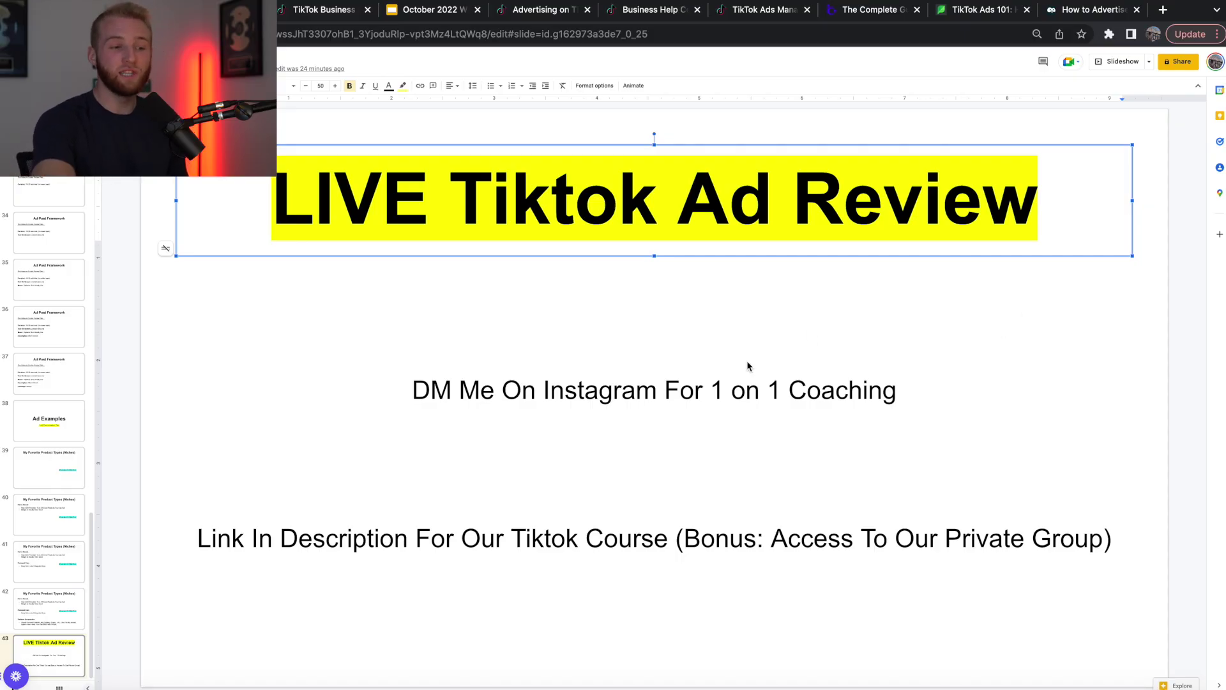
click(745, 389)
drag(884, 410, 519, 391)
click(470, 394)
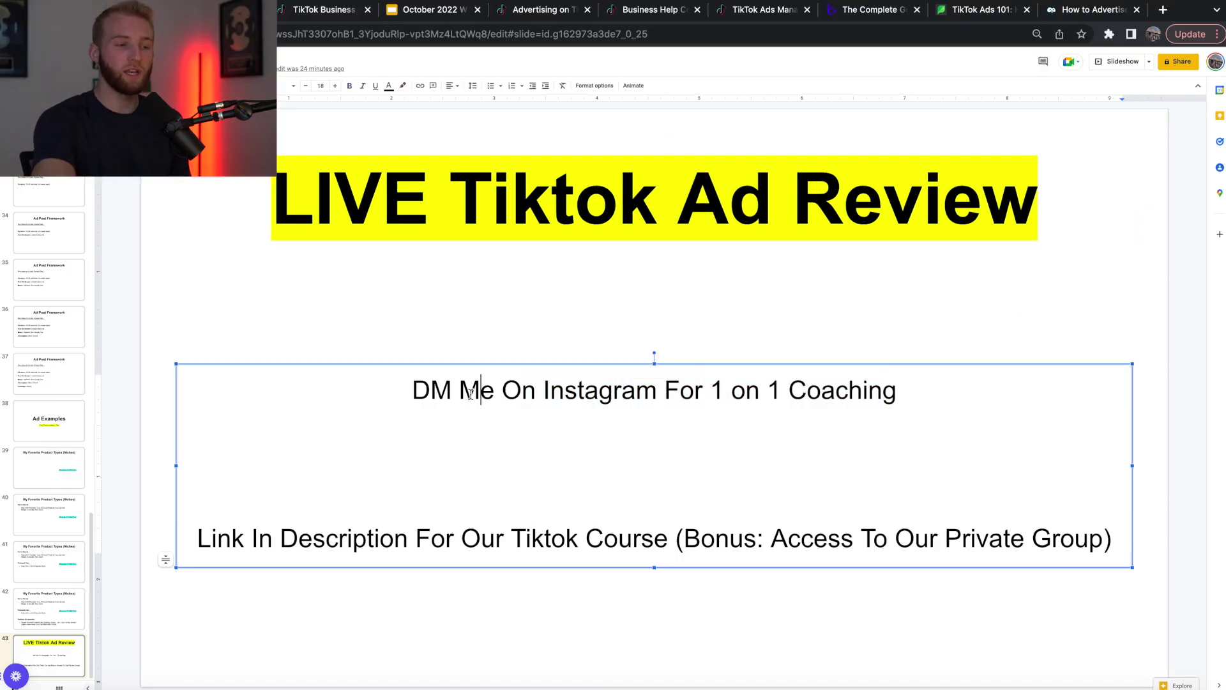
drag(392, 394, 907, 393)
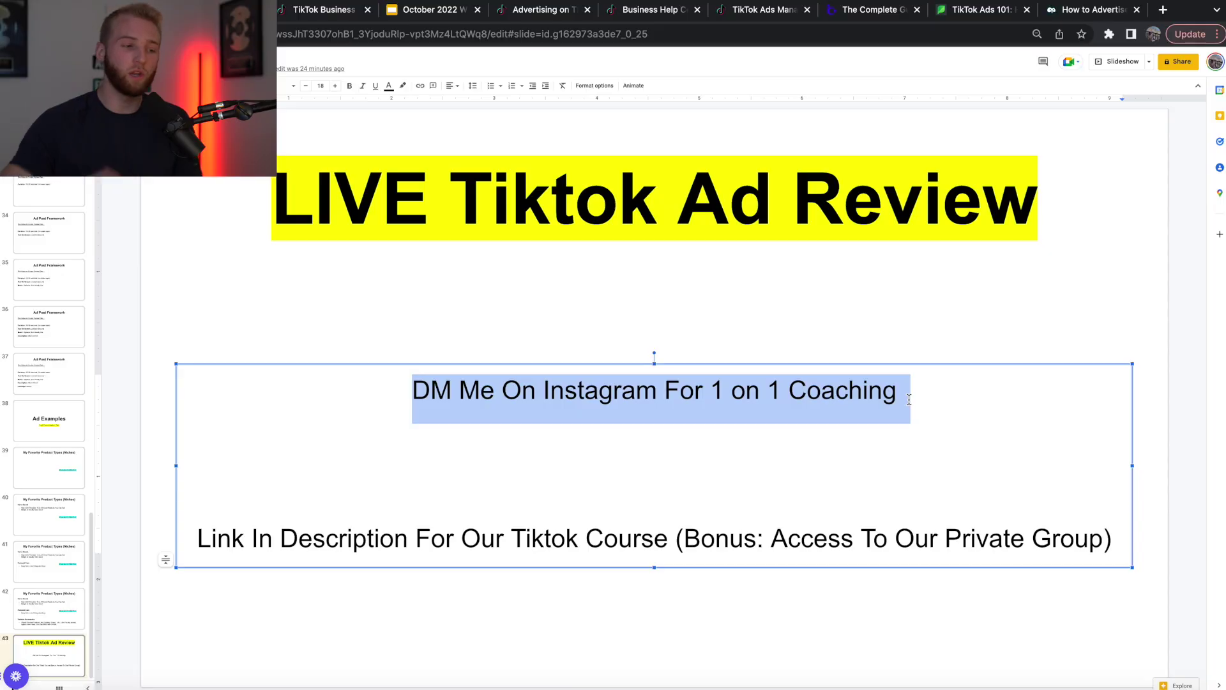
drag(409, 538, 757, 536)
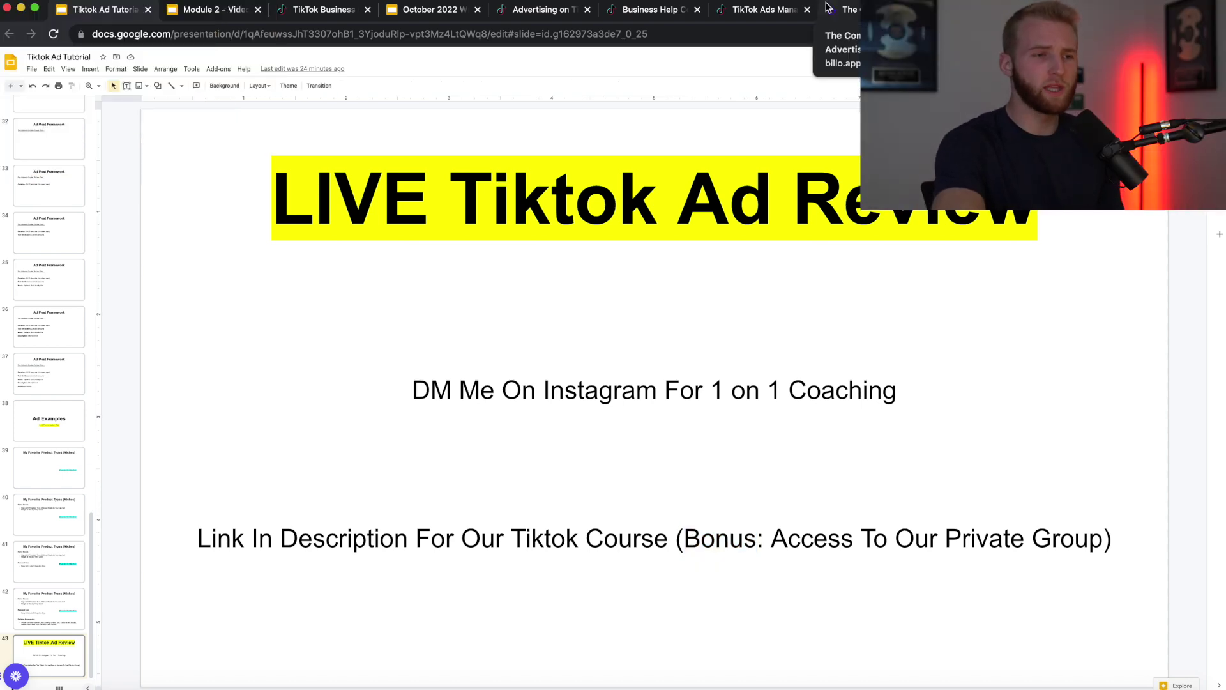
Open Billo's Complete Guide to TikTok Advertising and skim it through to the Key Takeaway section.
click(849, 10)
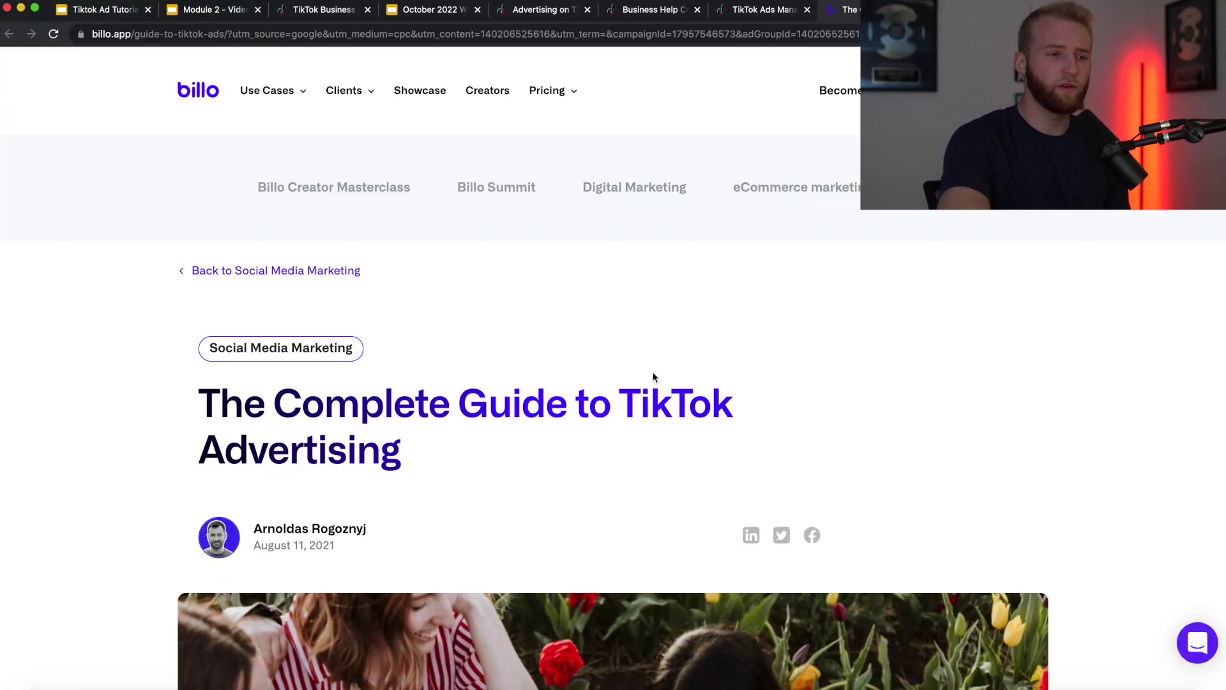
scroll(653, 377, down, 20)
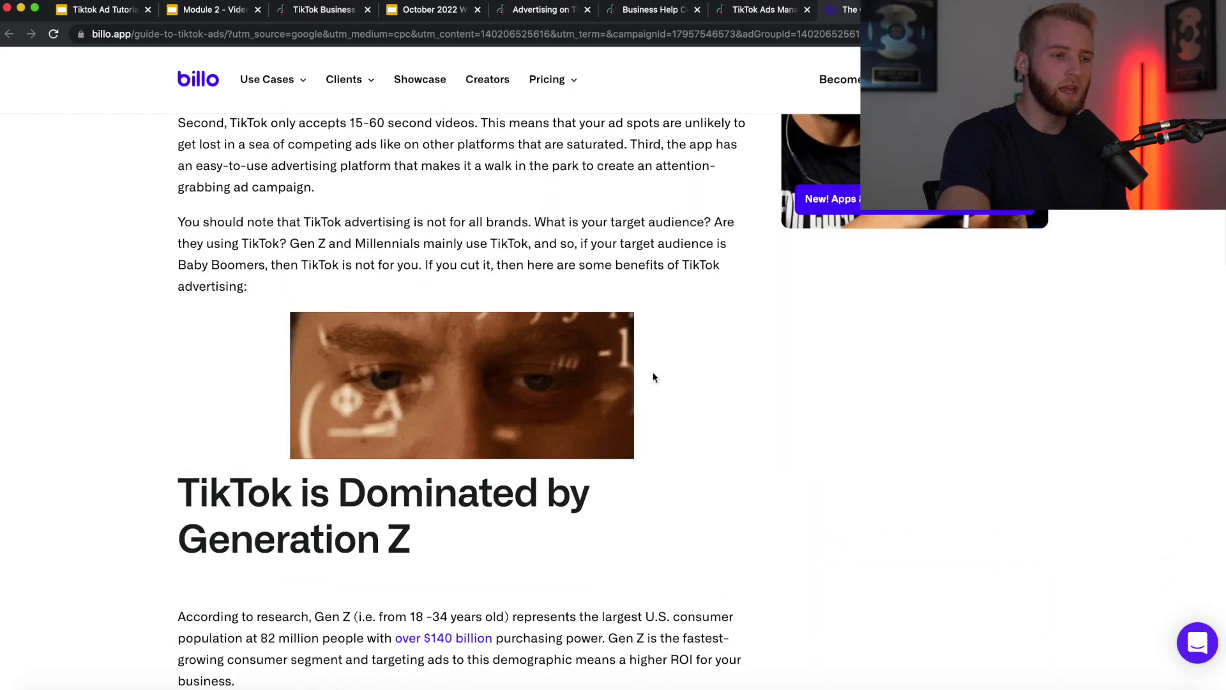
scroll(653, 377, down, 5)
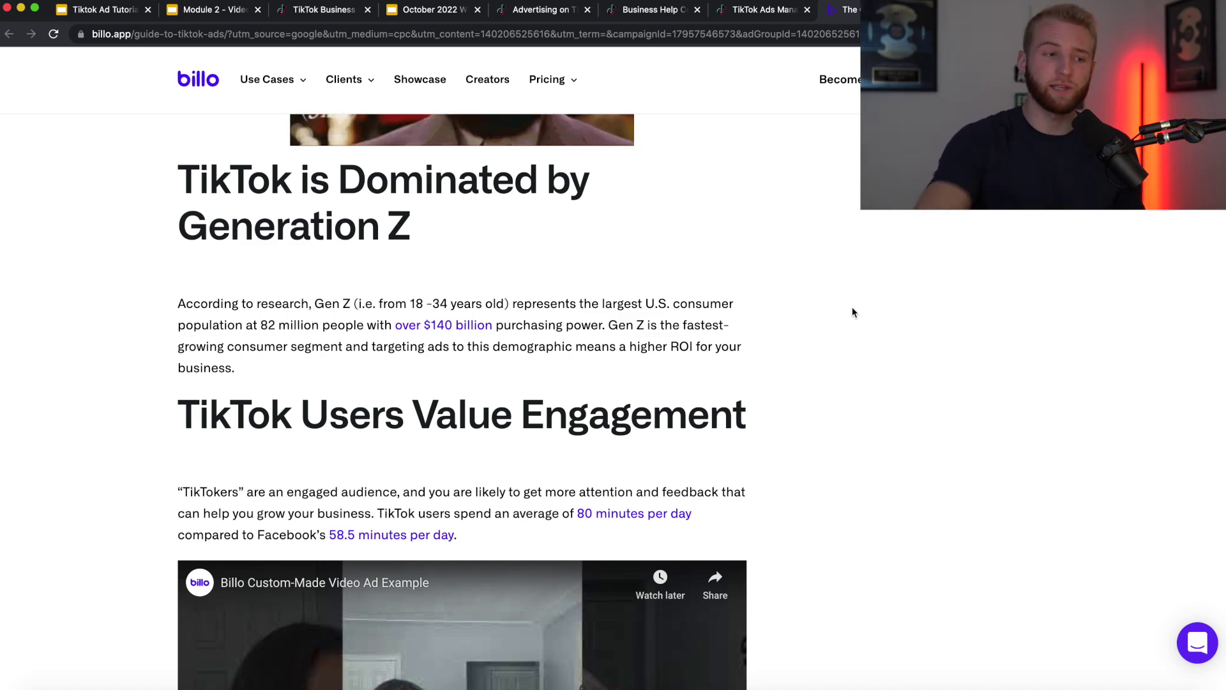
scroll(852, 312, down, 15)
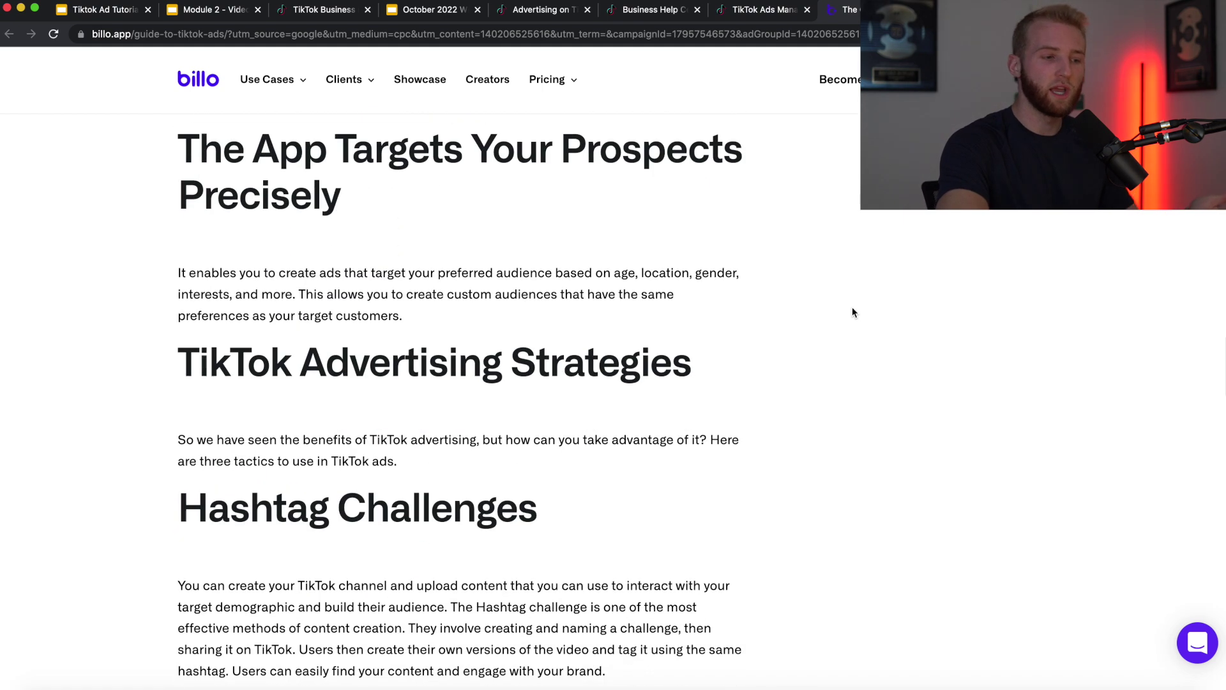
scroll(852, 312, down, 15)
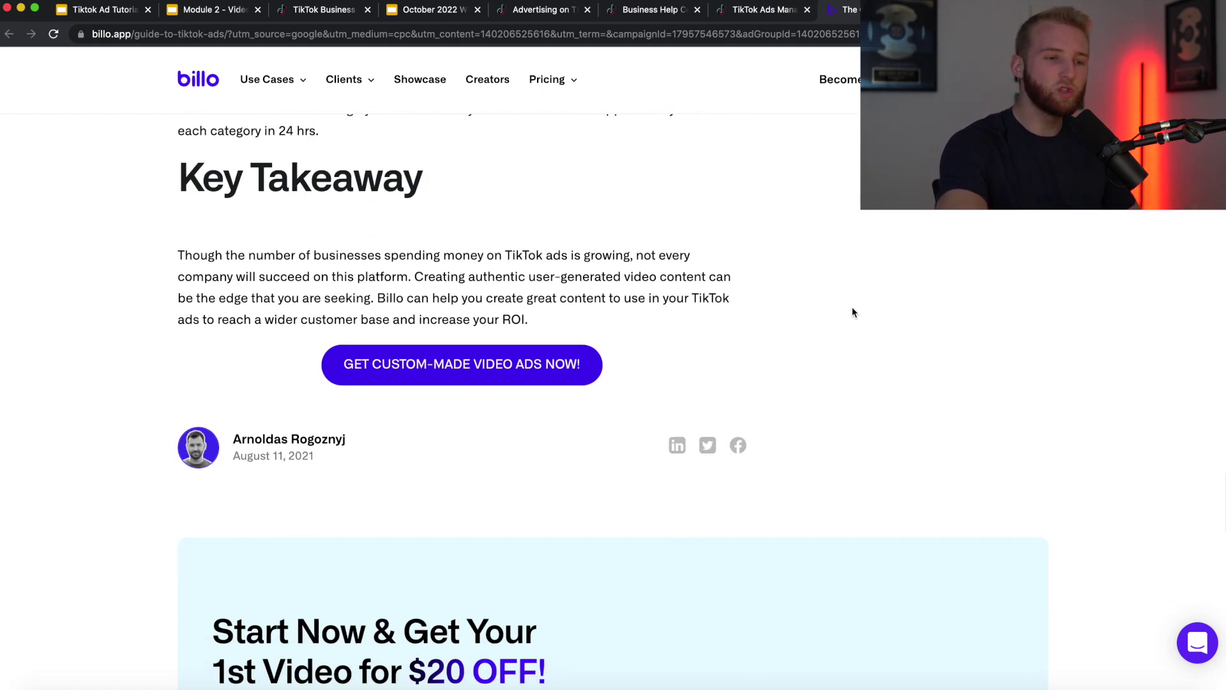
Skim Sprout Social's TikTok ads 101 guide through its specs and cost sections, and Hootsuite's TikTok advertising article through its Spark Ads example.
key(ctrl+Tab)
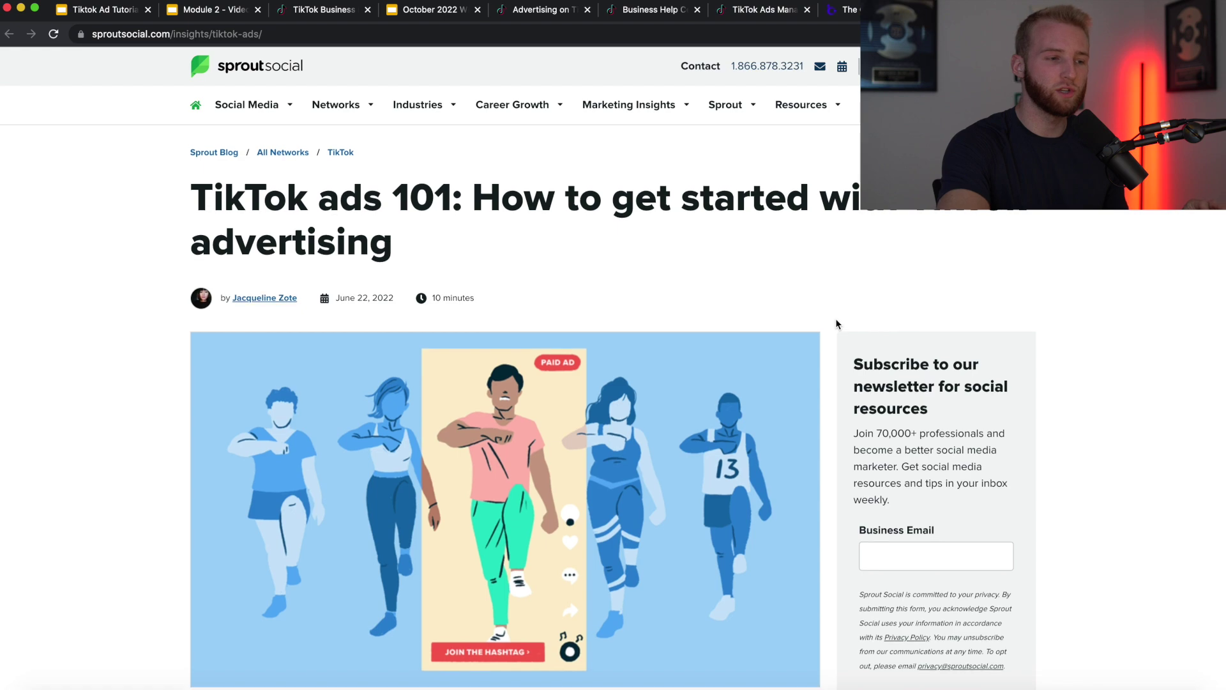
scroll(835, 318, down, 10)
scroll(835, 318, down, 4)
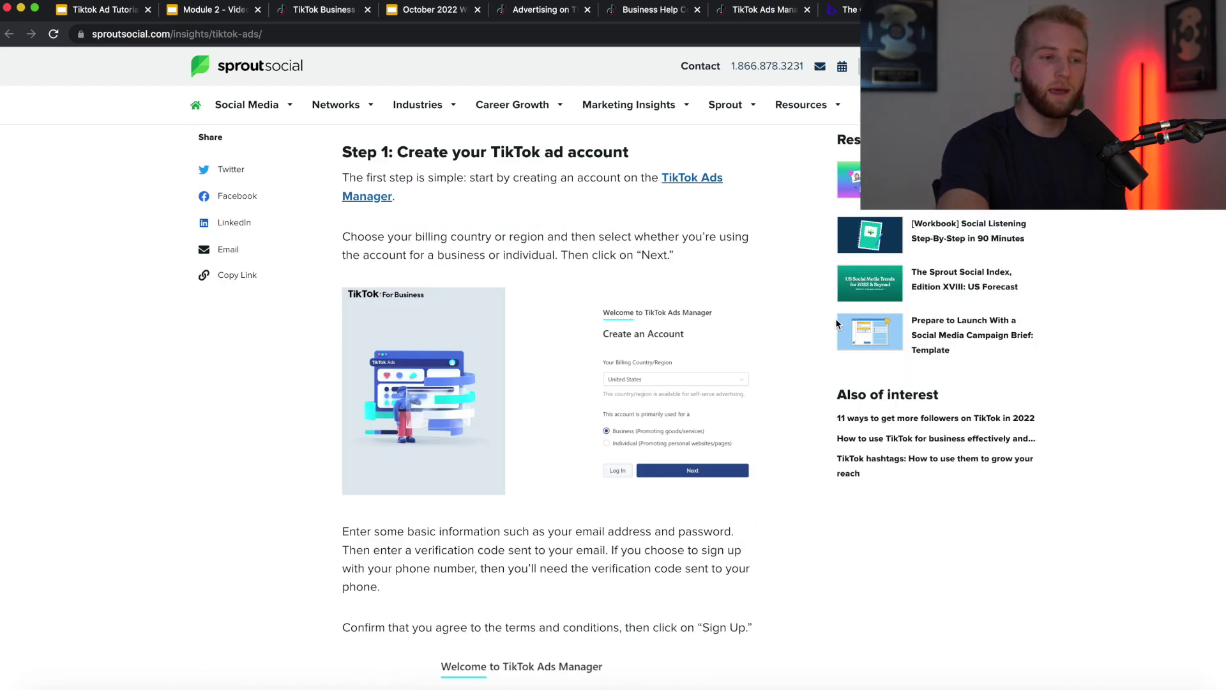
scroll(543, 392, down, 9)
scroll(544, 392, down, 15)
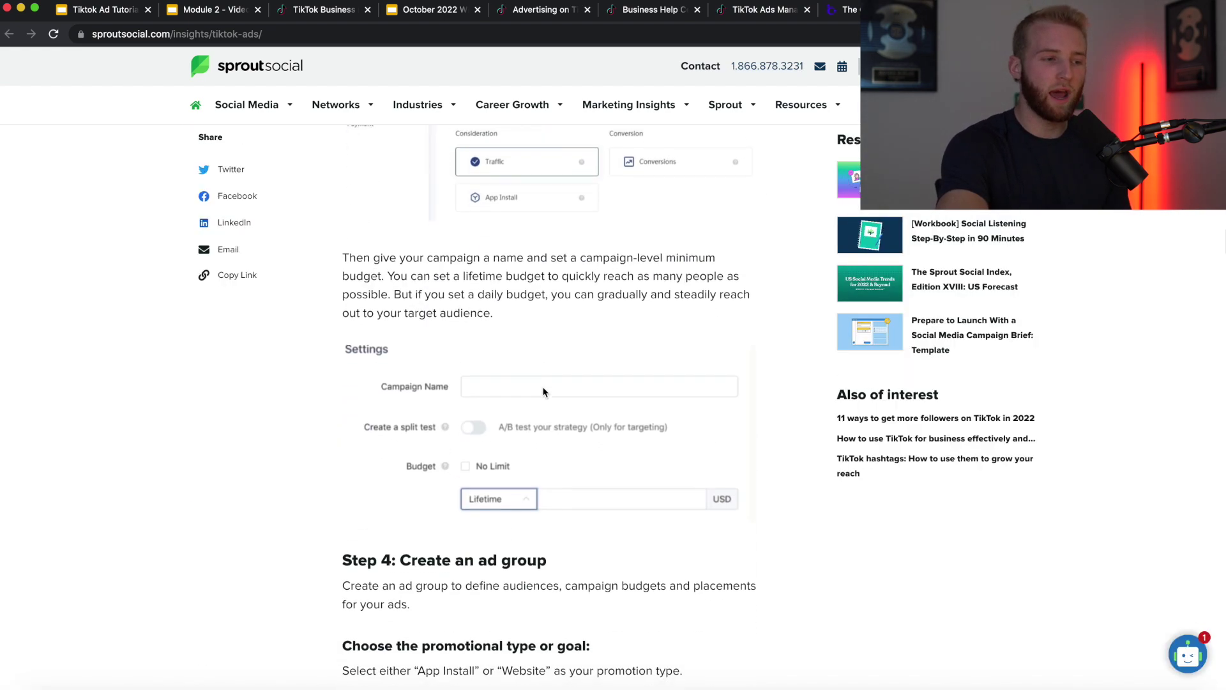
scroll(543, 391, down, 15)
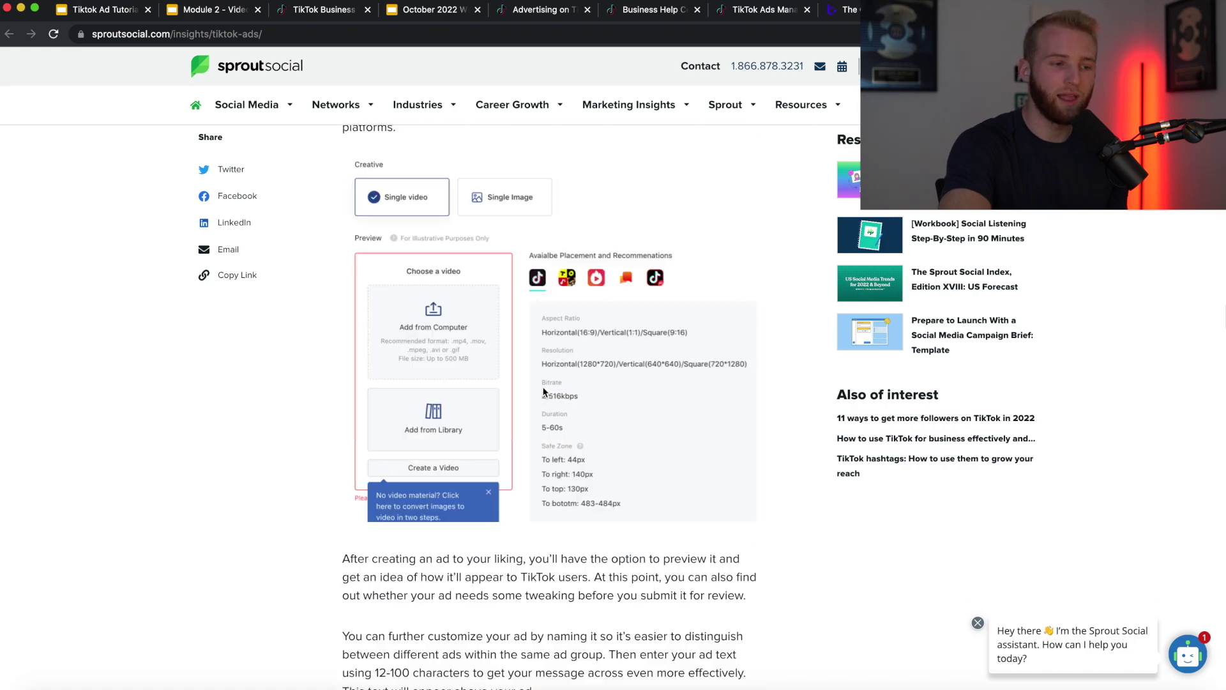
scroll(543, 392, down, 2)
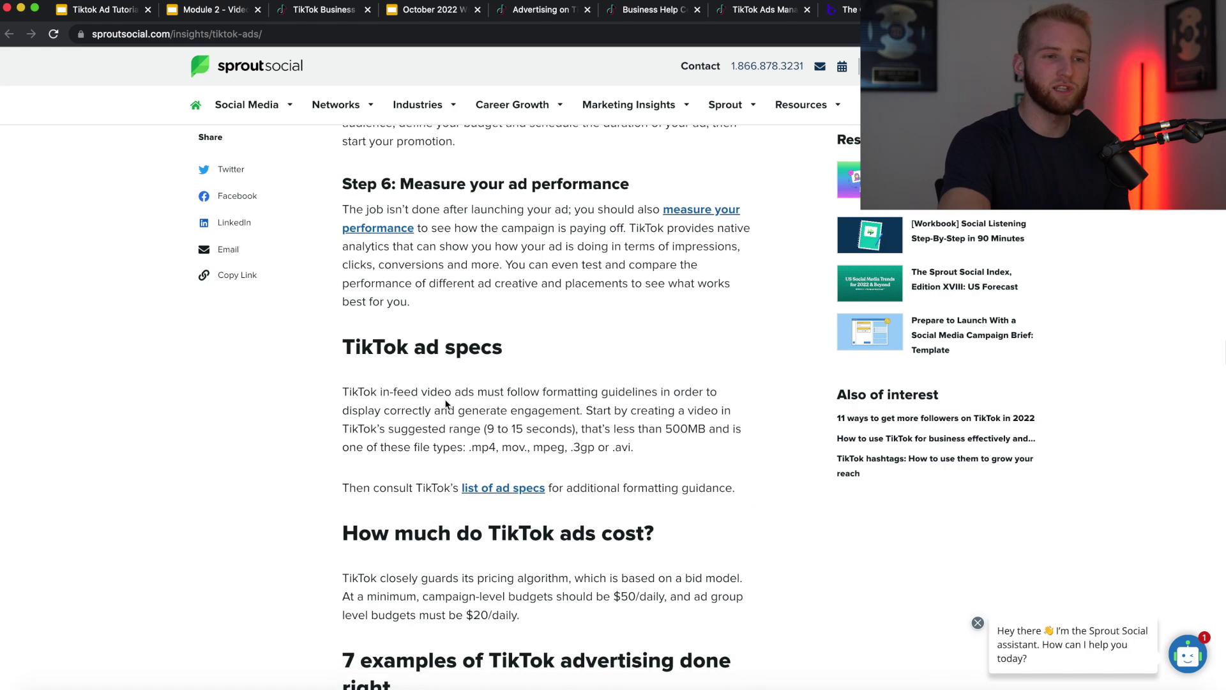
key(ctrl+Tab)
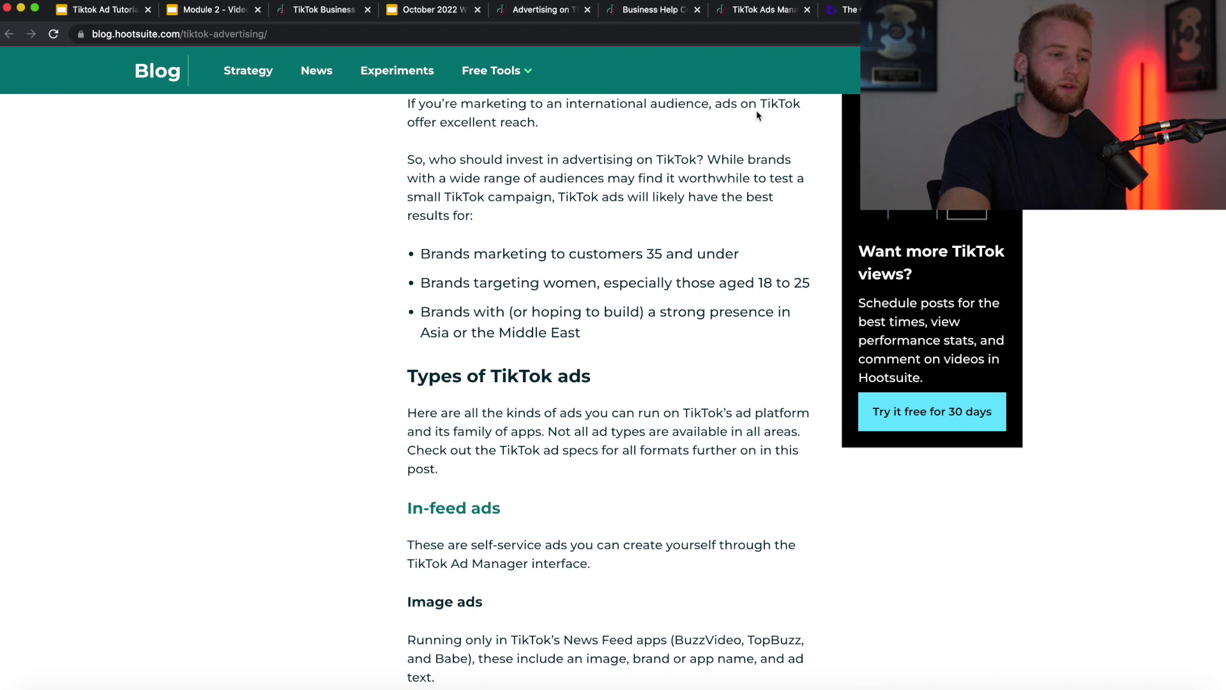
scroll(662, 198, down, 15)
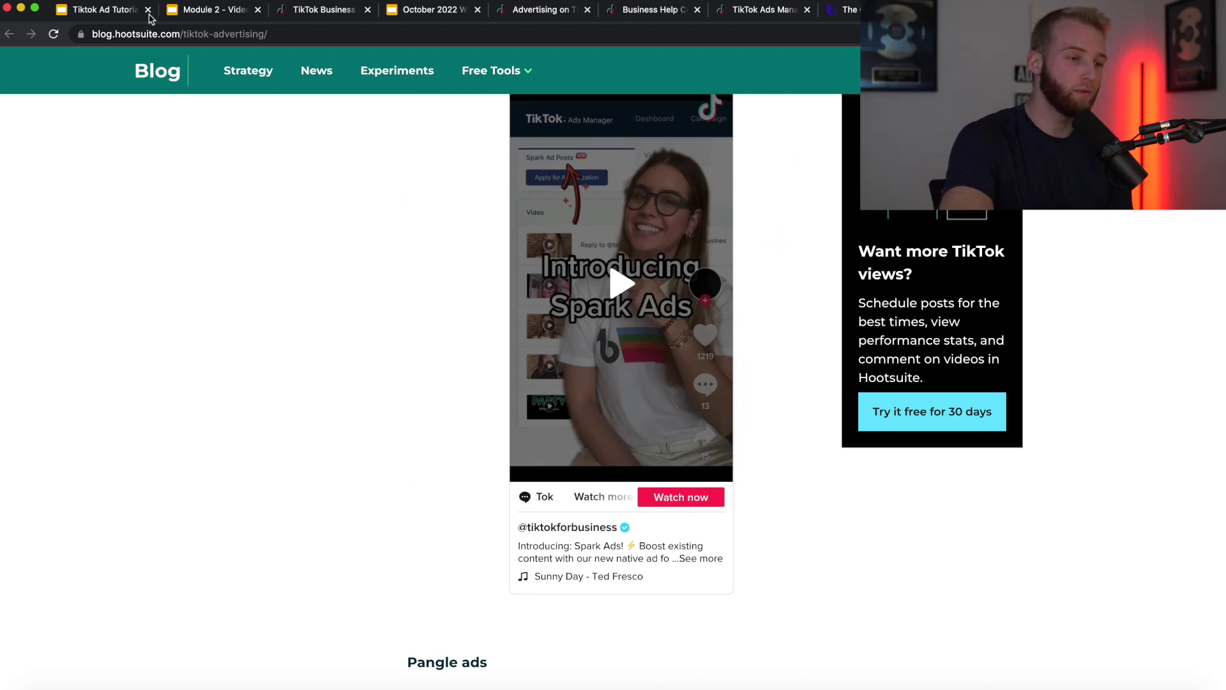
Return to the Tiktok Ad Tutorial presentation at the "LIVE Tiktok Ad Review" slide.
click(100, 16)
click(442, 13)
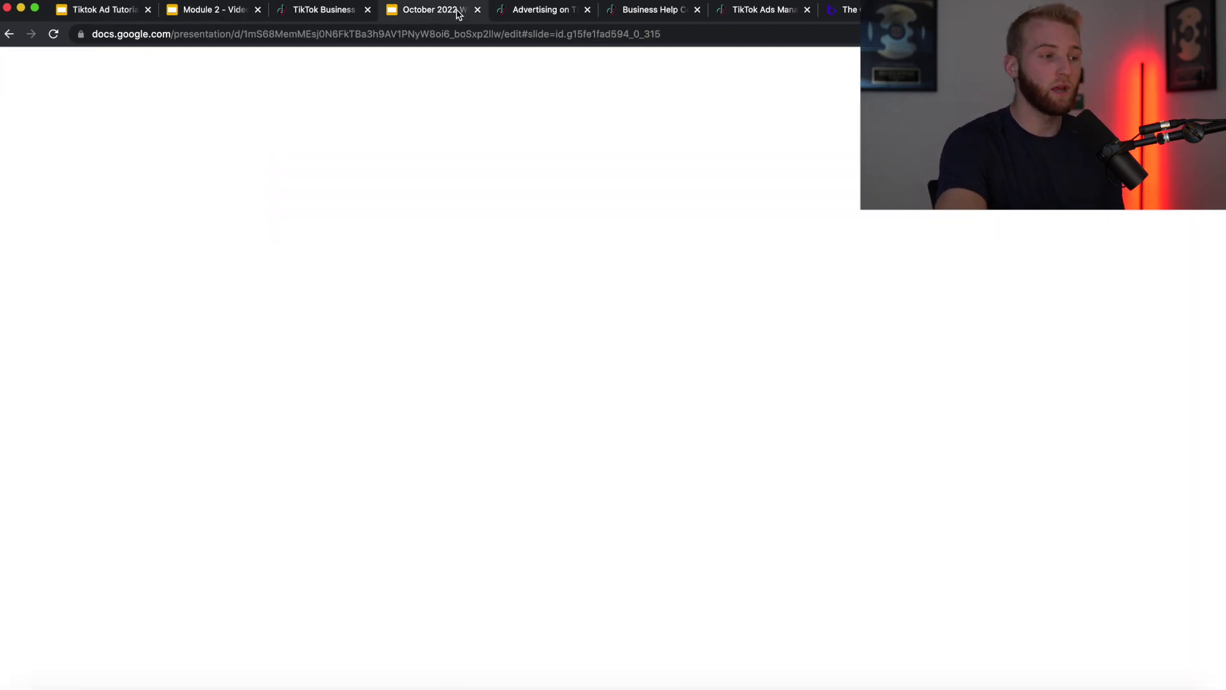
click(109, 16)
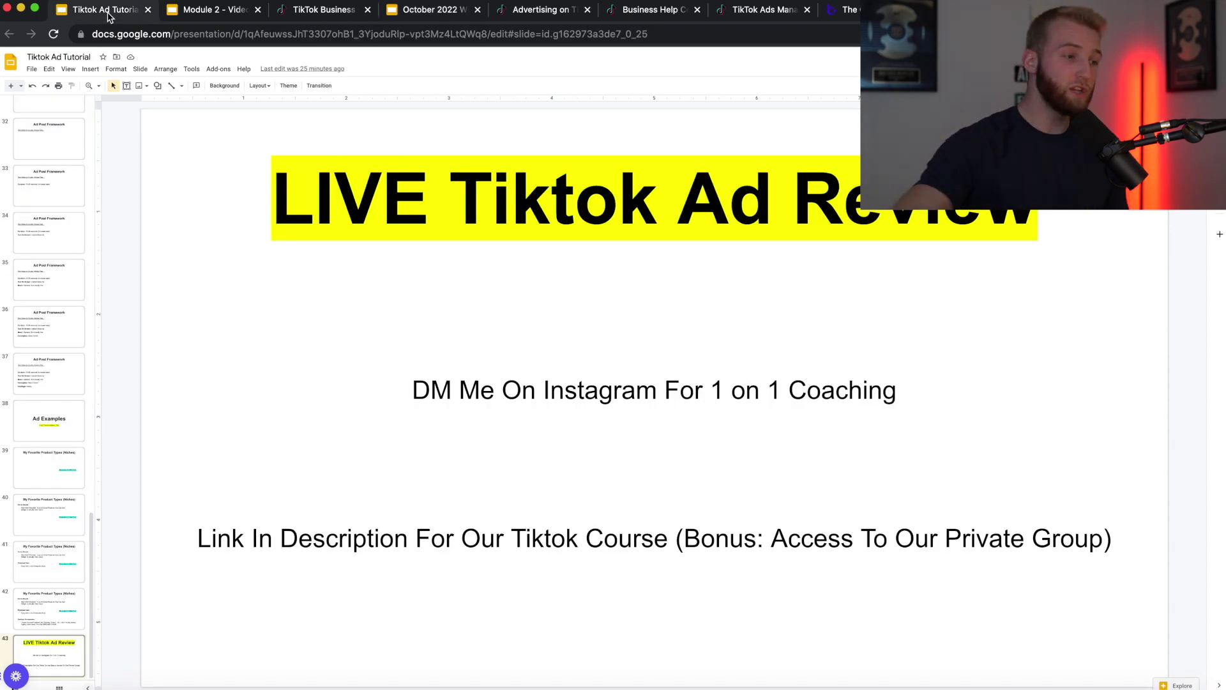
key(Home)
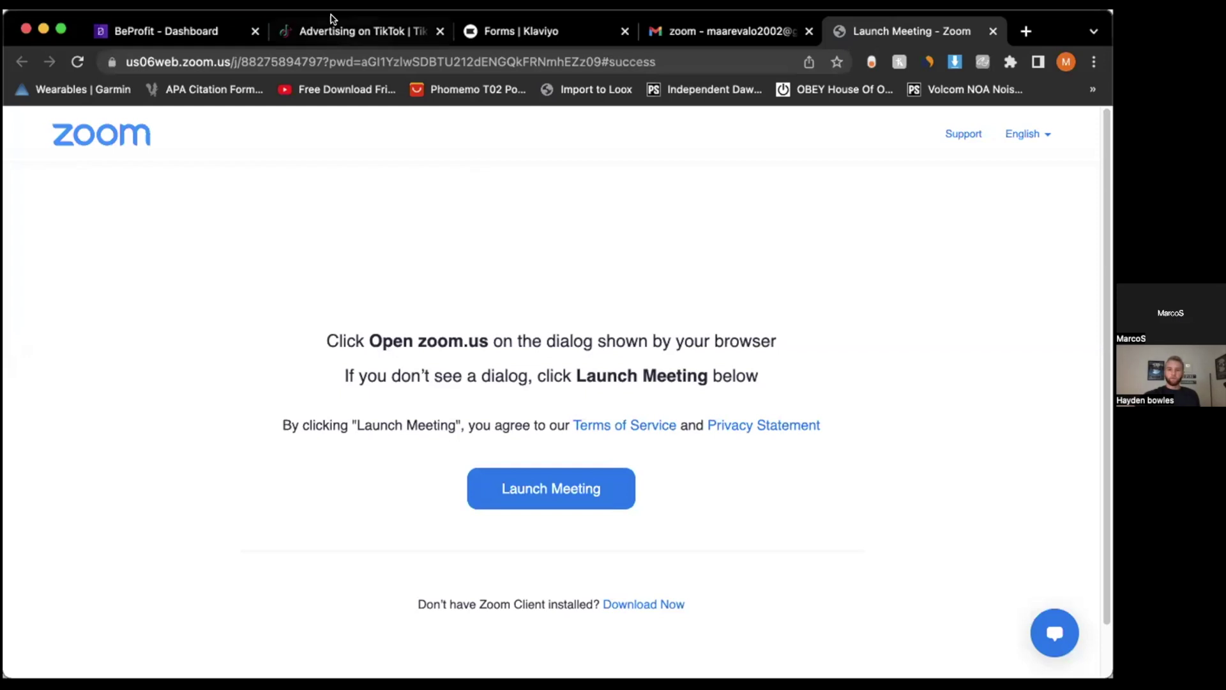
Switch to TikTok Ads Manager and review the ad groups' performance metrics, followed by their status, budget and total cost columns.
click(353, 35)
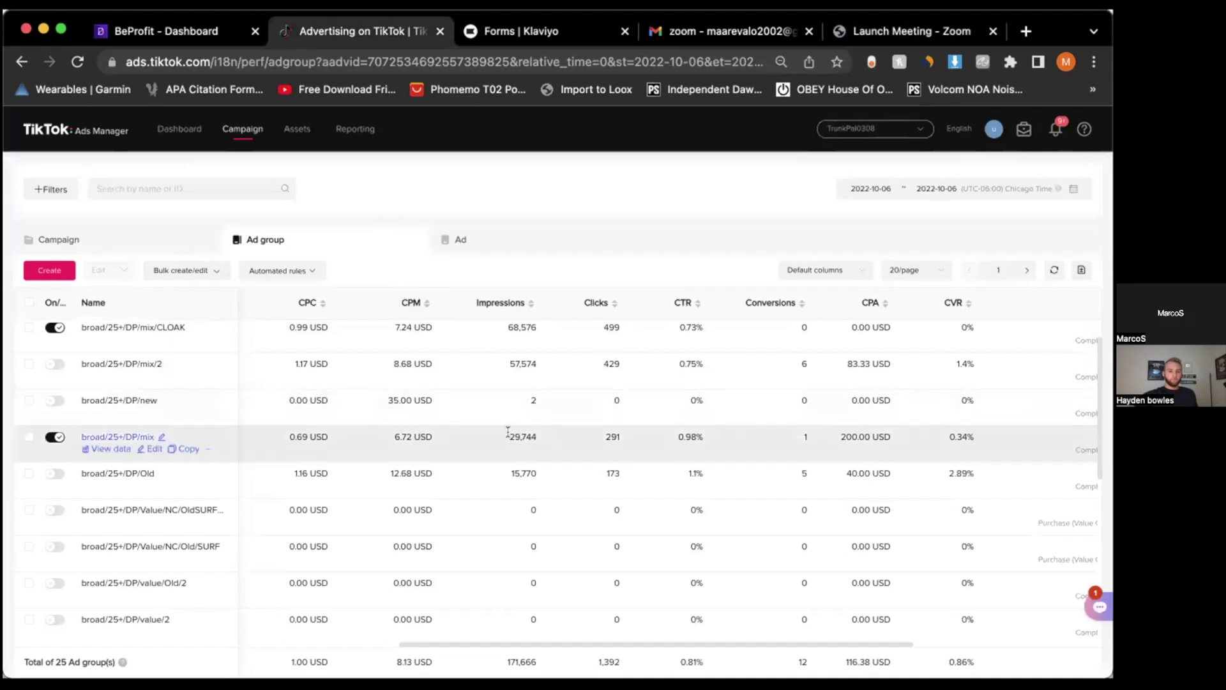
scroll(644, 531, up, 1)
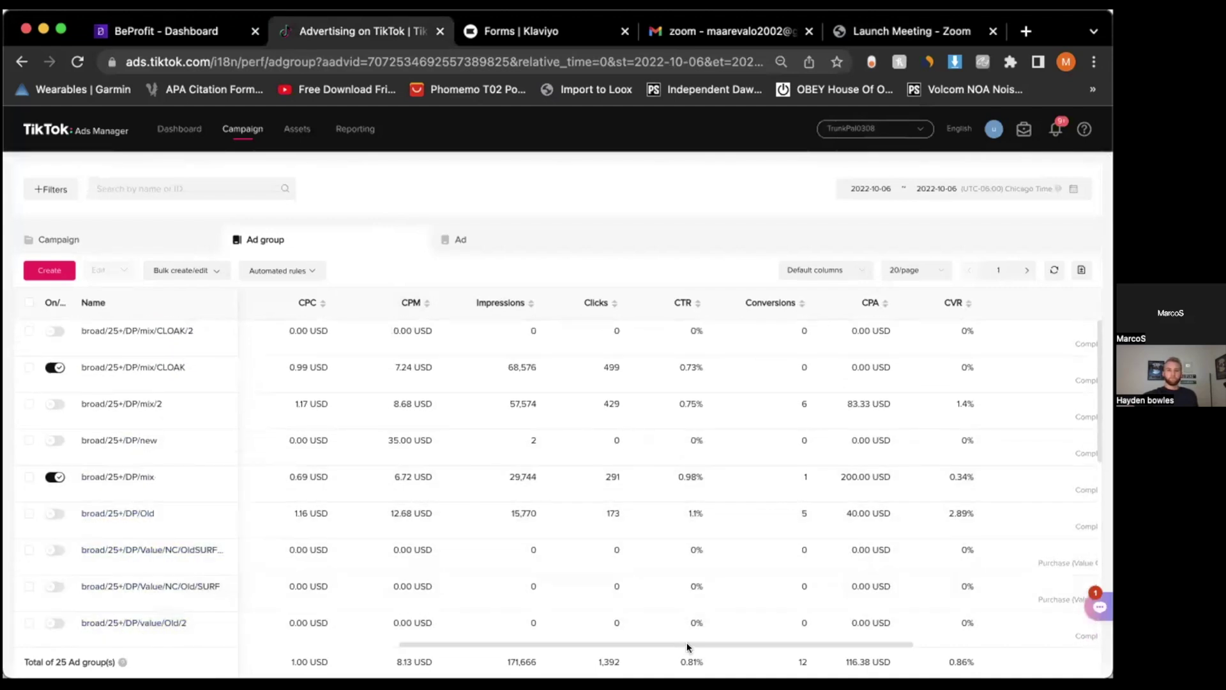
drag(688, 642, 291, 649)
scroll(433, 575, up, 1)
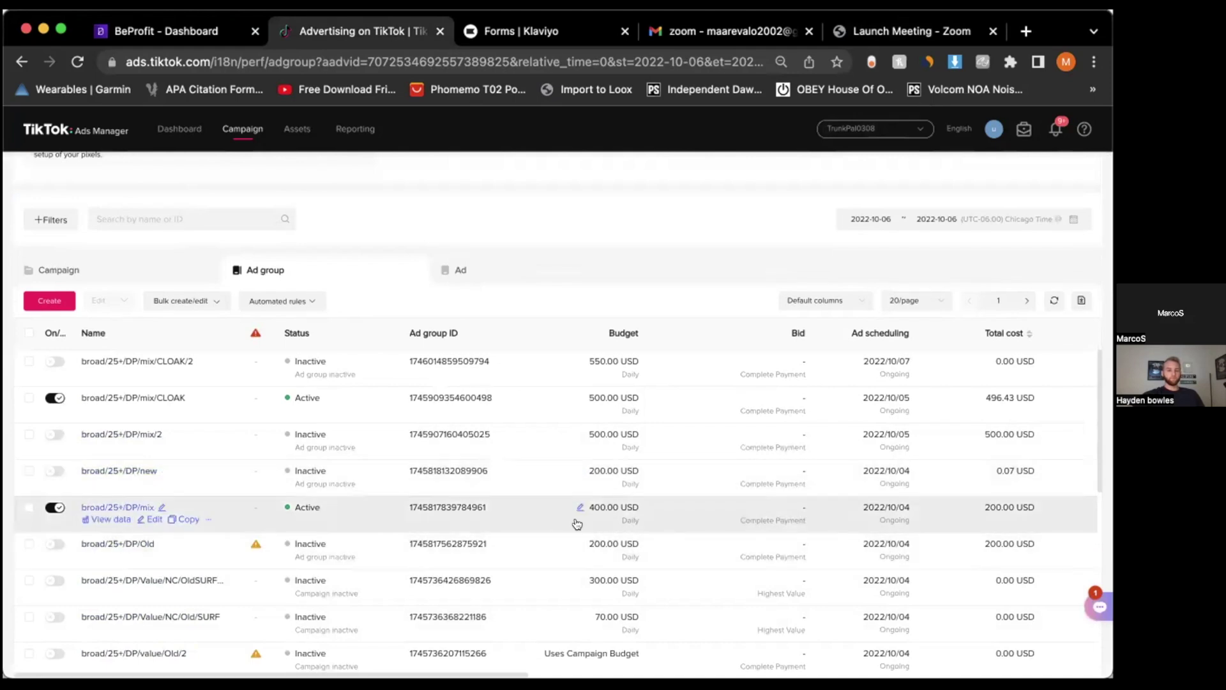
Examine the budgets, scheduling and total costs of the active and inactive broad/25+ ad groups.
scroll(597, 466, down, 1)
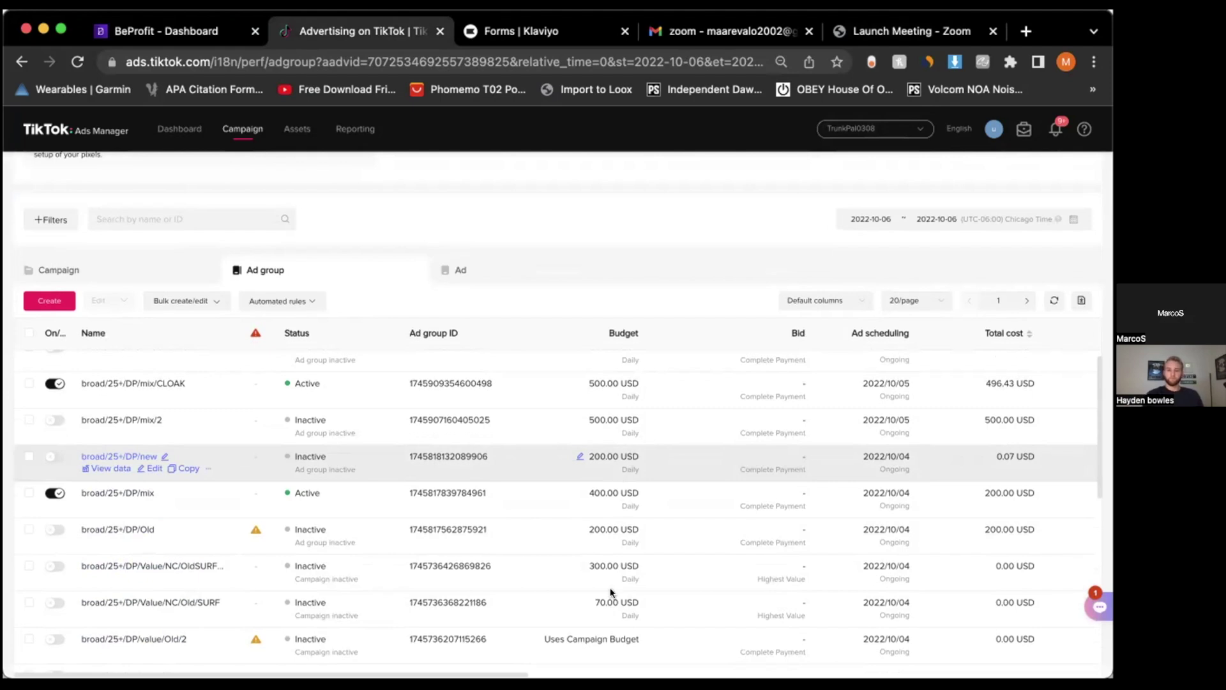
scroll(581, 572, up, 1)
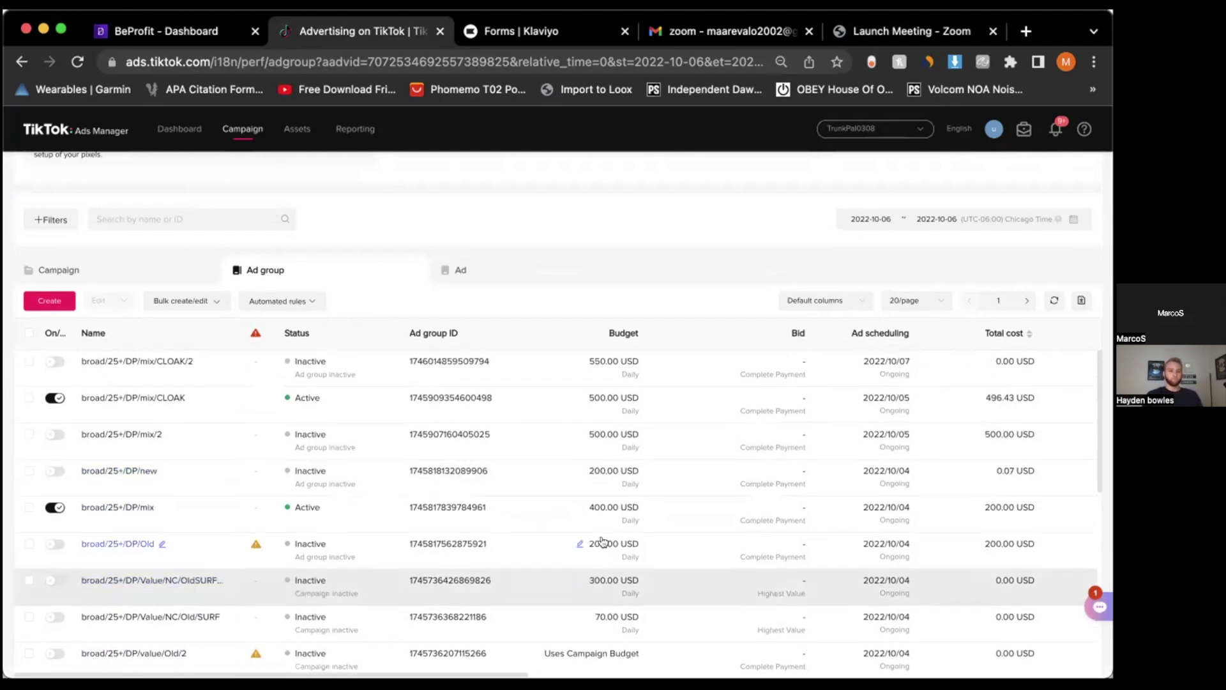
scroll(569, 533, up, 1)
scroll(568, 533, up, 3)
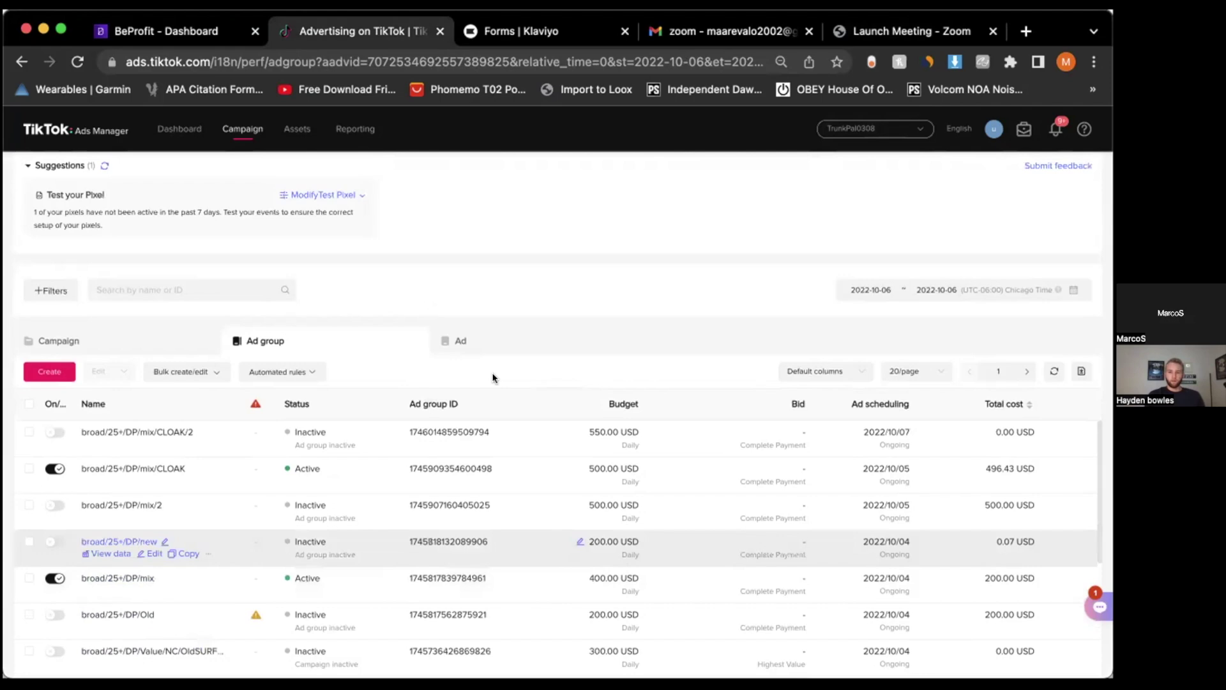
scroll(140, 436, down, 1)
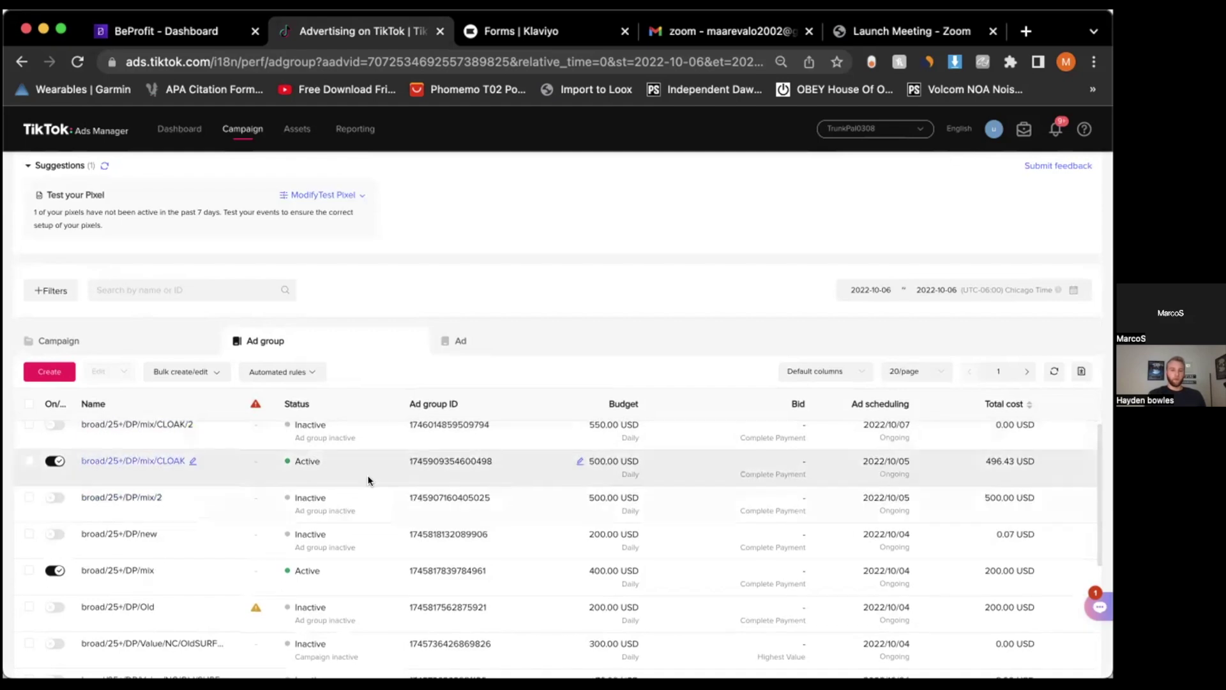
scroll(161, 470, up, 1)
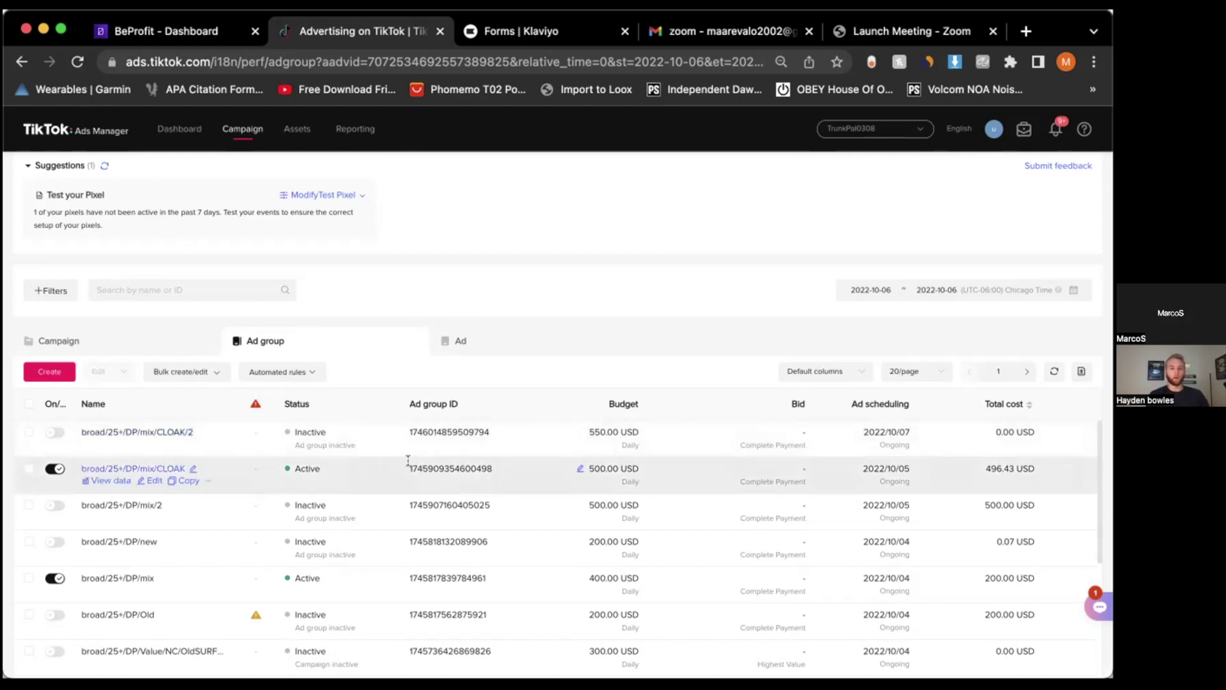
scroll(674, 455, down, 1)
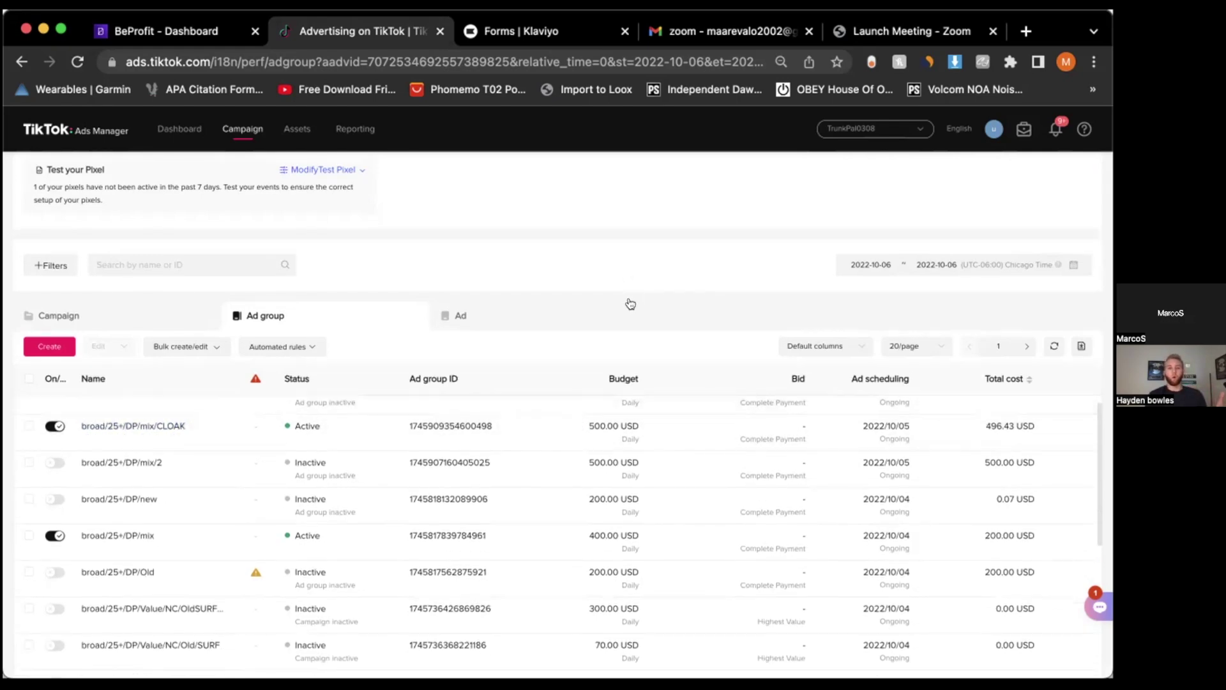
Examine the ad groups' CPC, CPM, impressions, clicks, CTR, conversions, CPA and CVR columns.
scroll(630, 304, down, 2)
scroll(504, 301, down, 3)
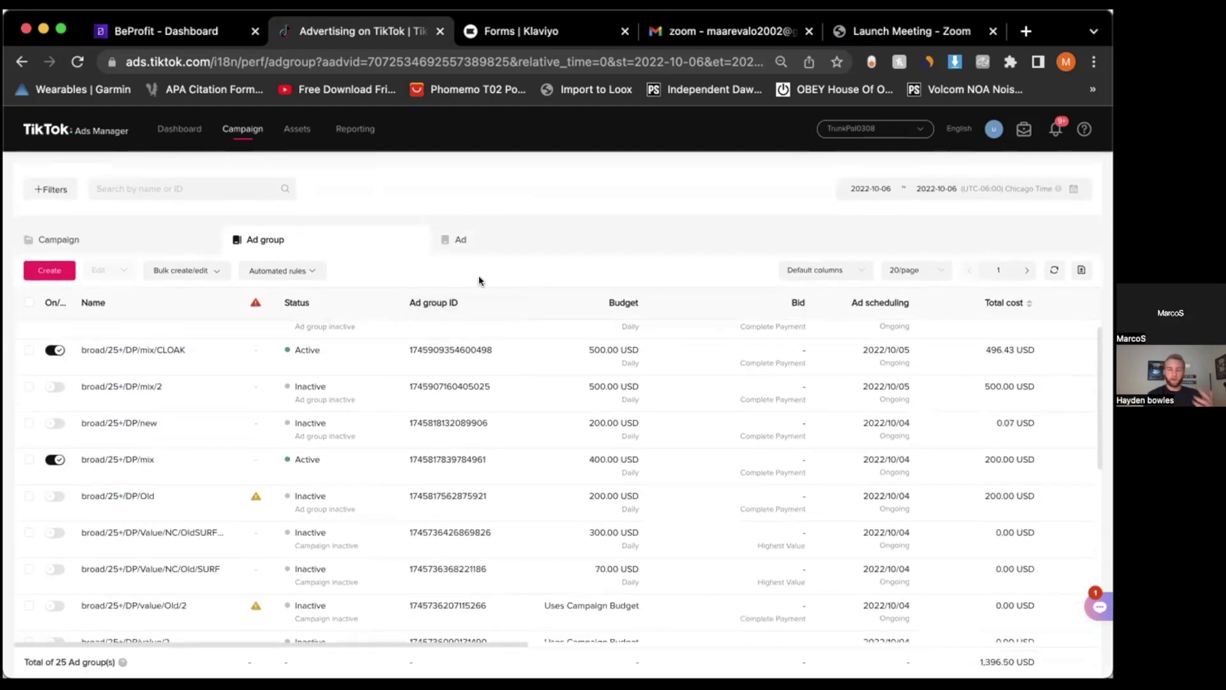
scroll(439, 640, right, 5)
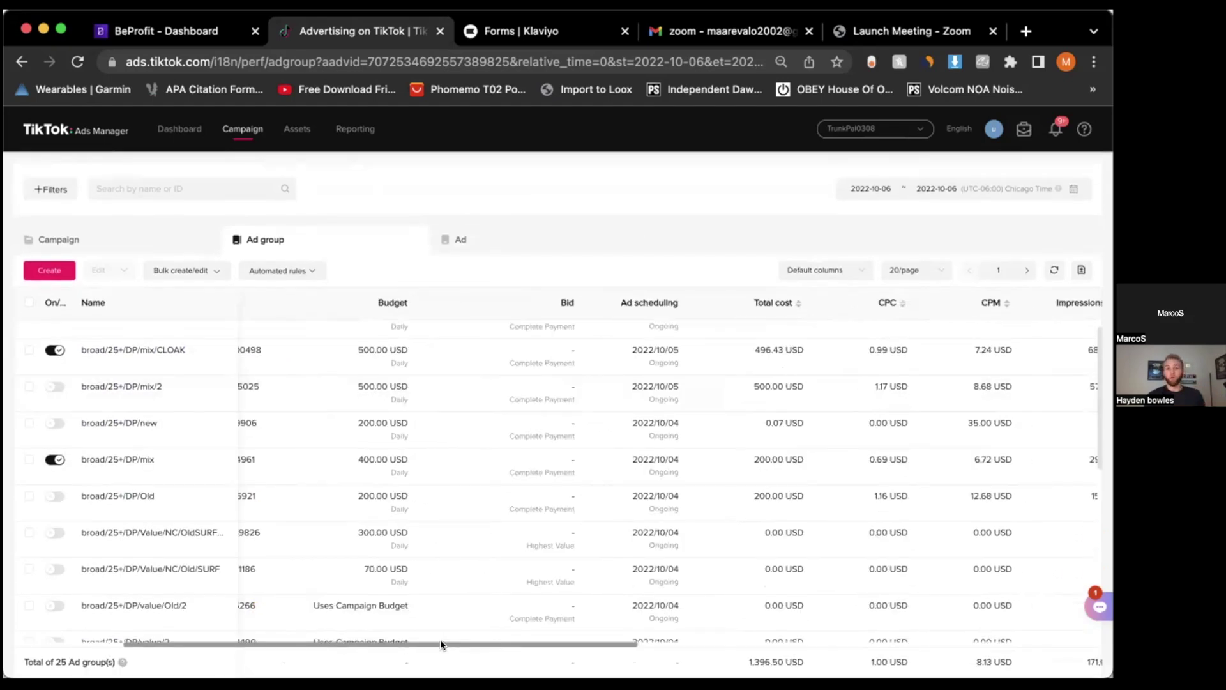
scroll(581, 632, right, 7)
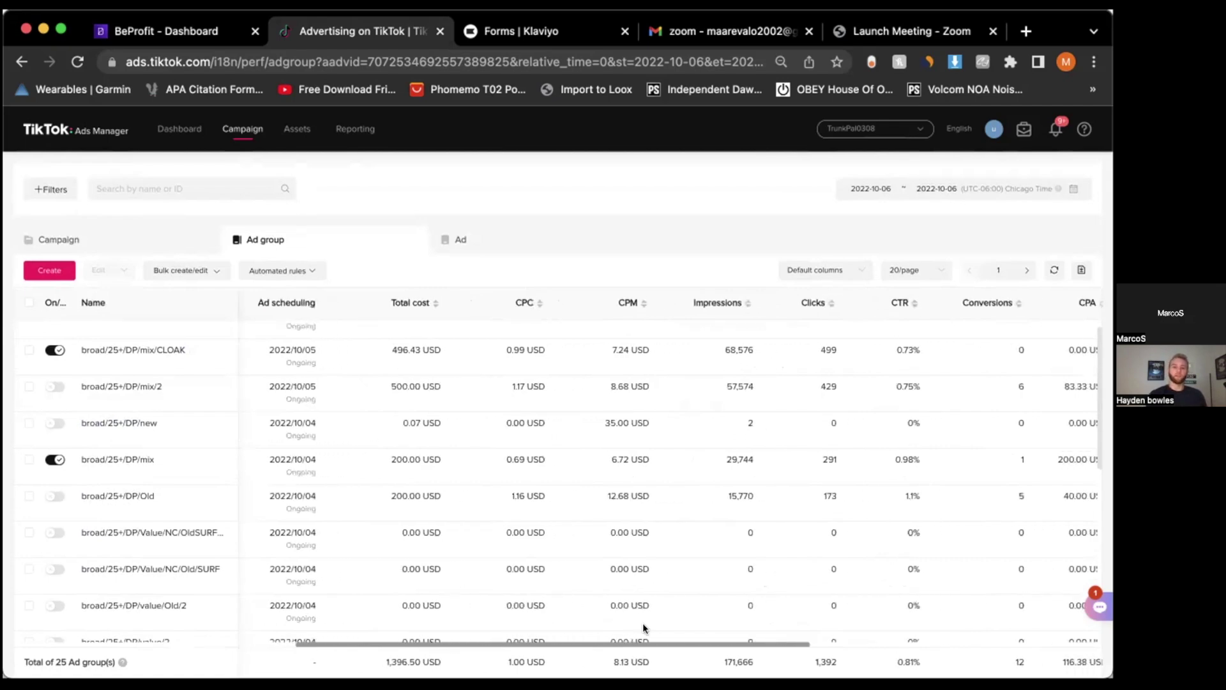
scroll(734, 562, right, 1)
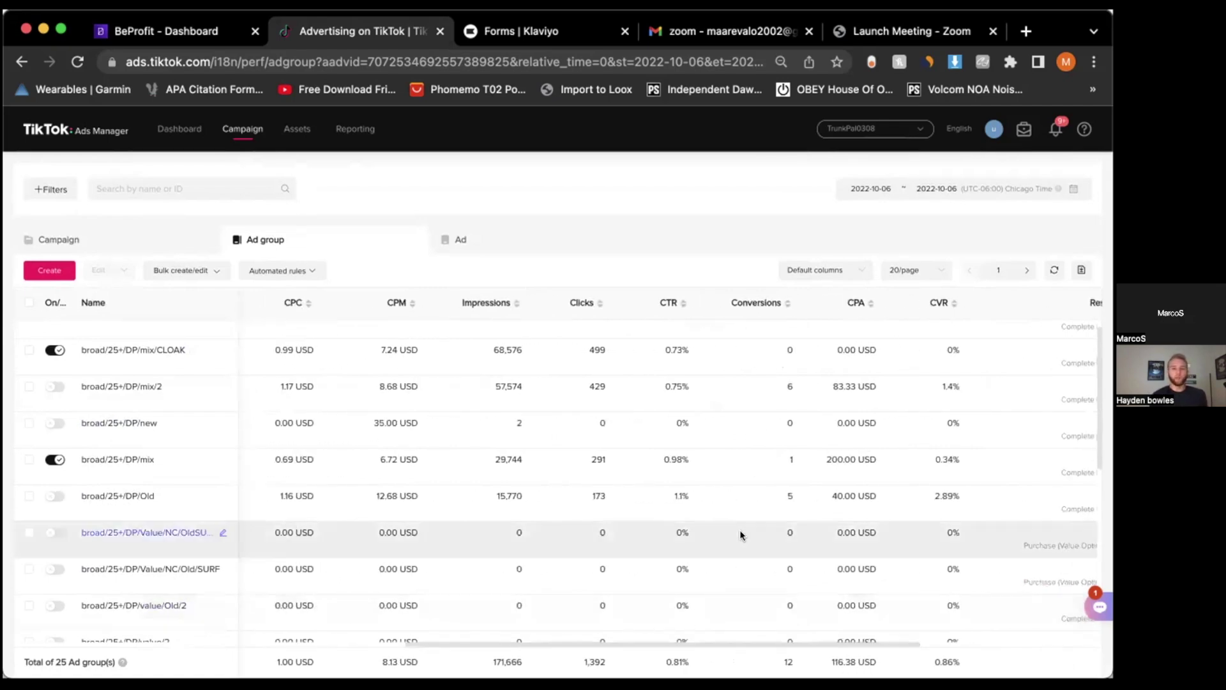
scroll(734, 530, up, 1)
scroll(779, 543, up, 2)
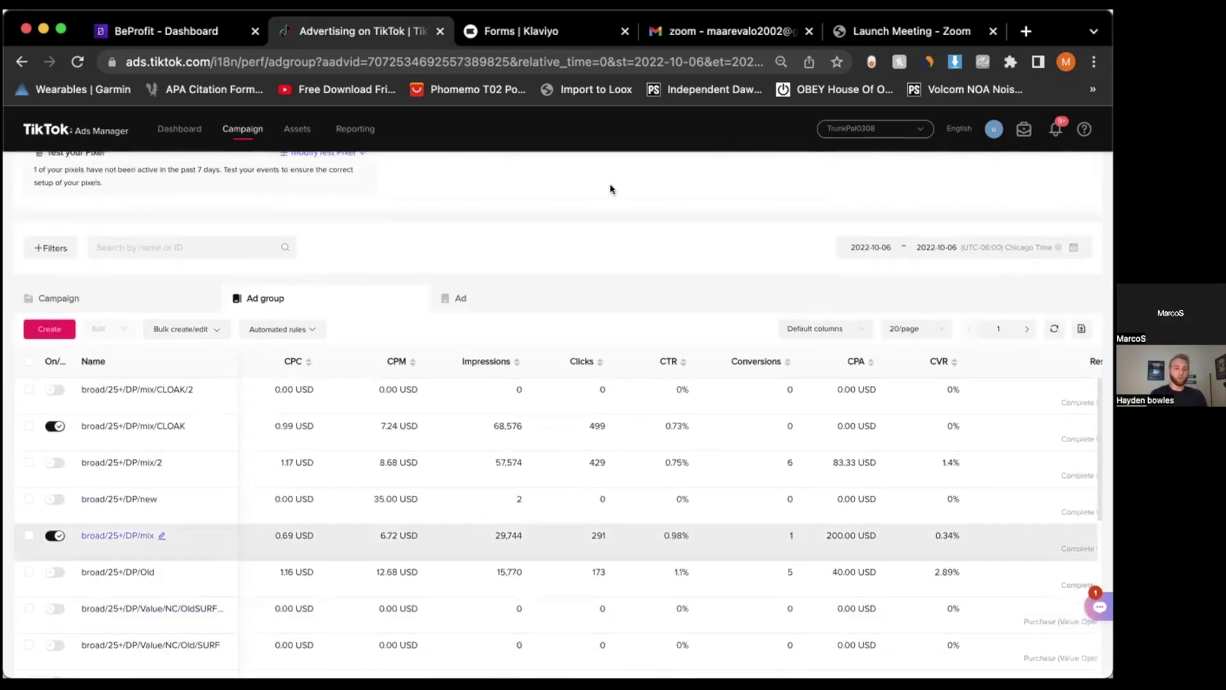
Look through the names and metrics of the older inactive ad groups, down to the Pets/kids/recipes one.
scroll(691, 275, down, 2)
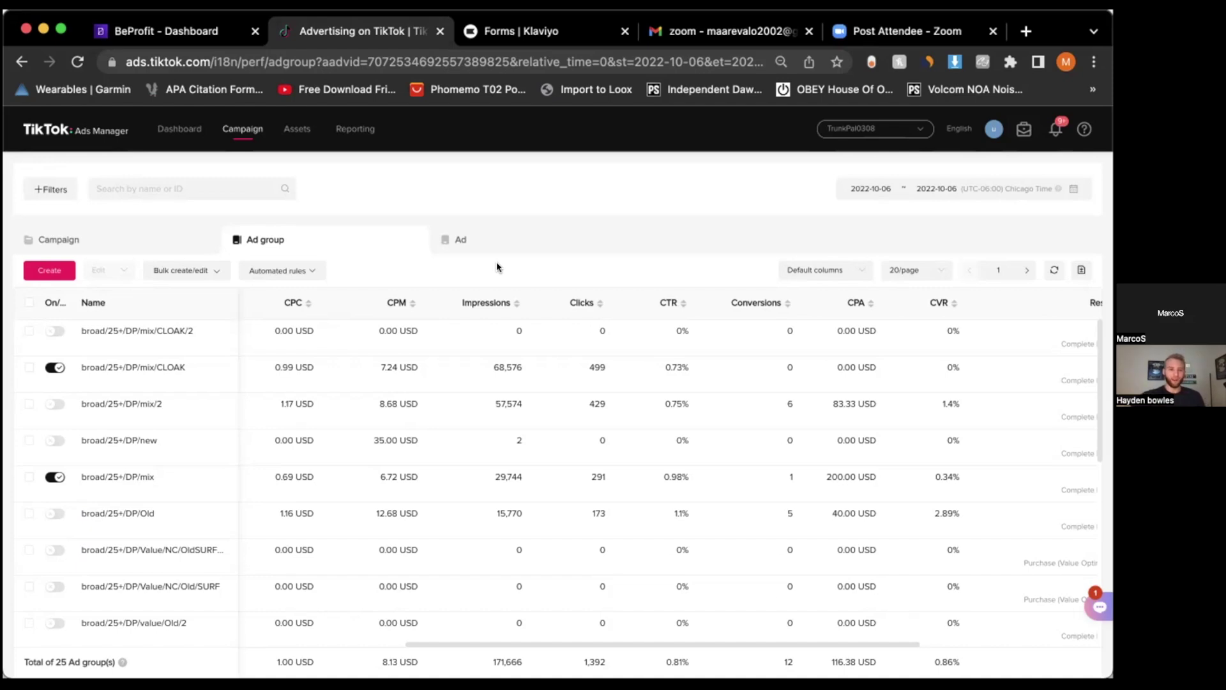
scroll(675, 405, down, 5)
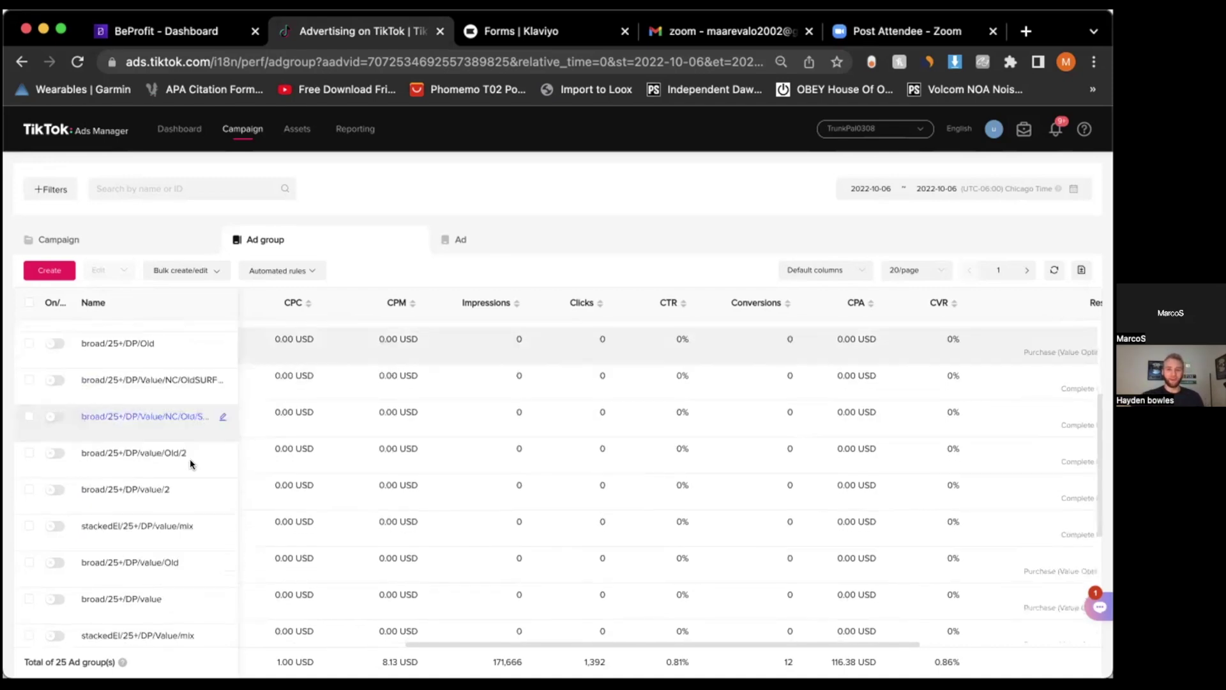
scroll(192, 463, down, 6)
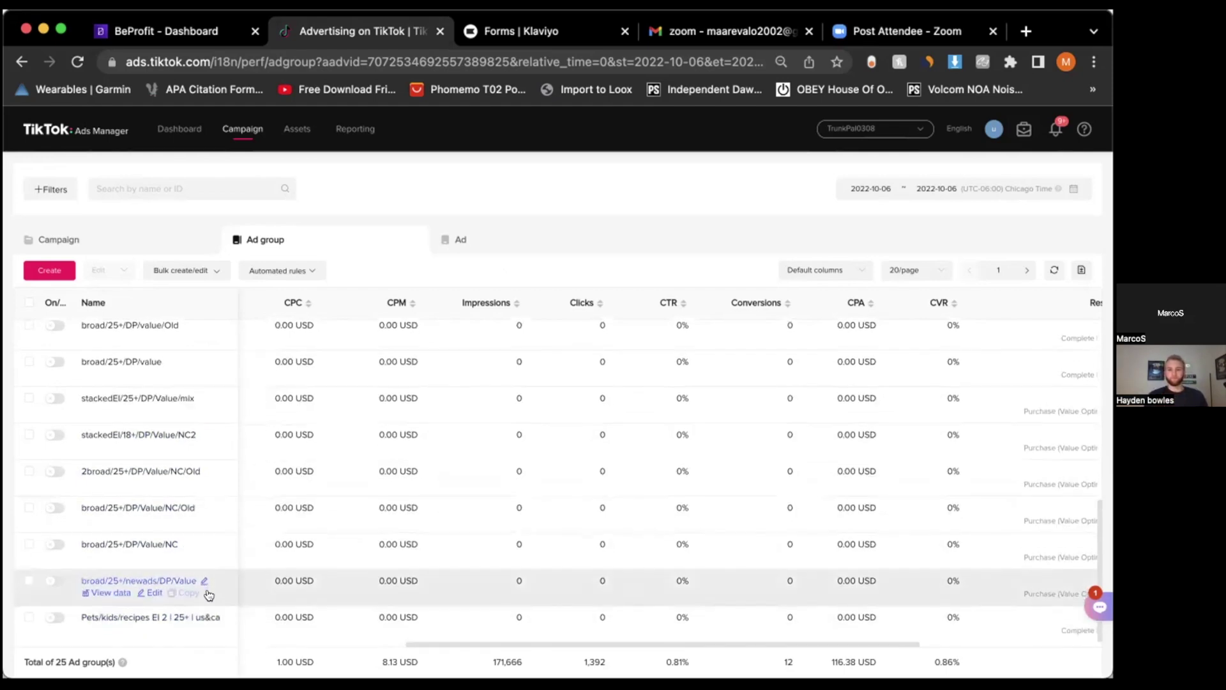
scroll(221, 594, up, 1)
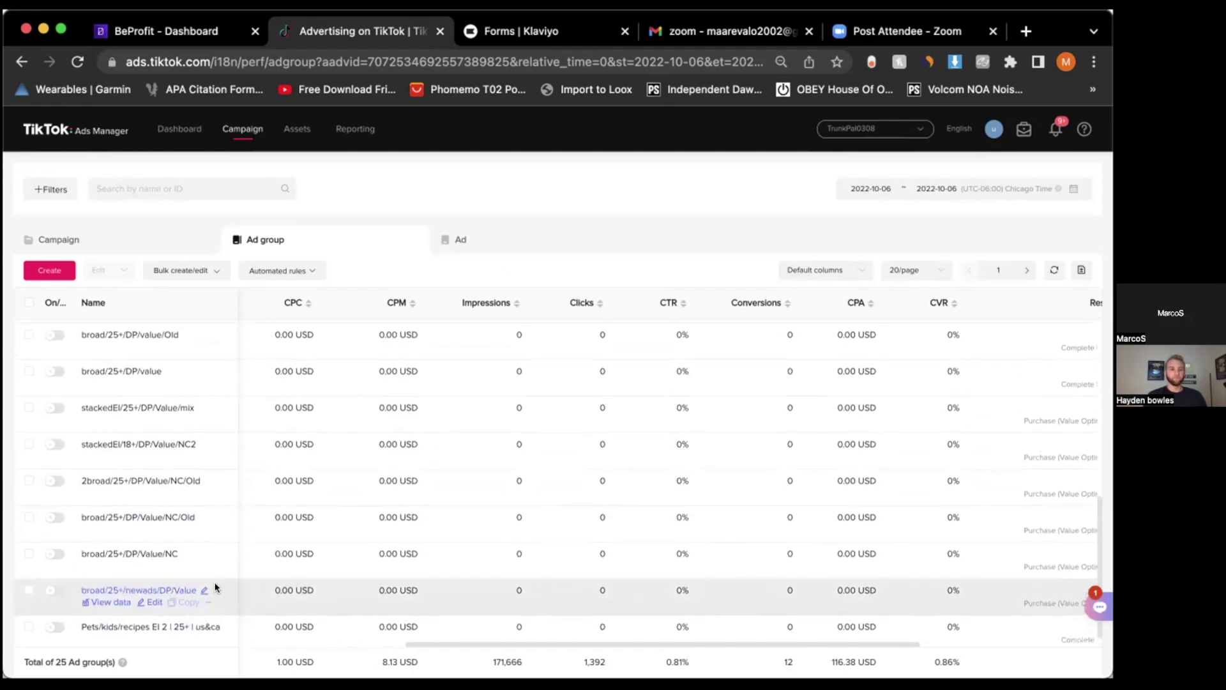
scroll(220, 585, up, 2)
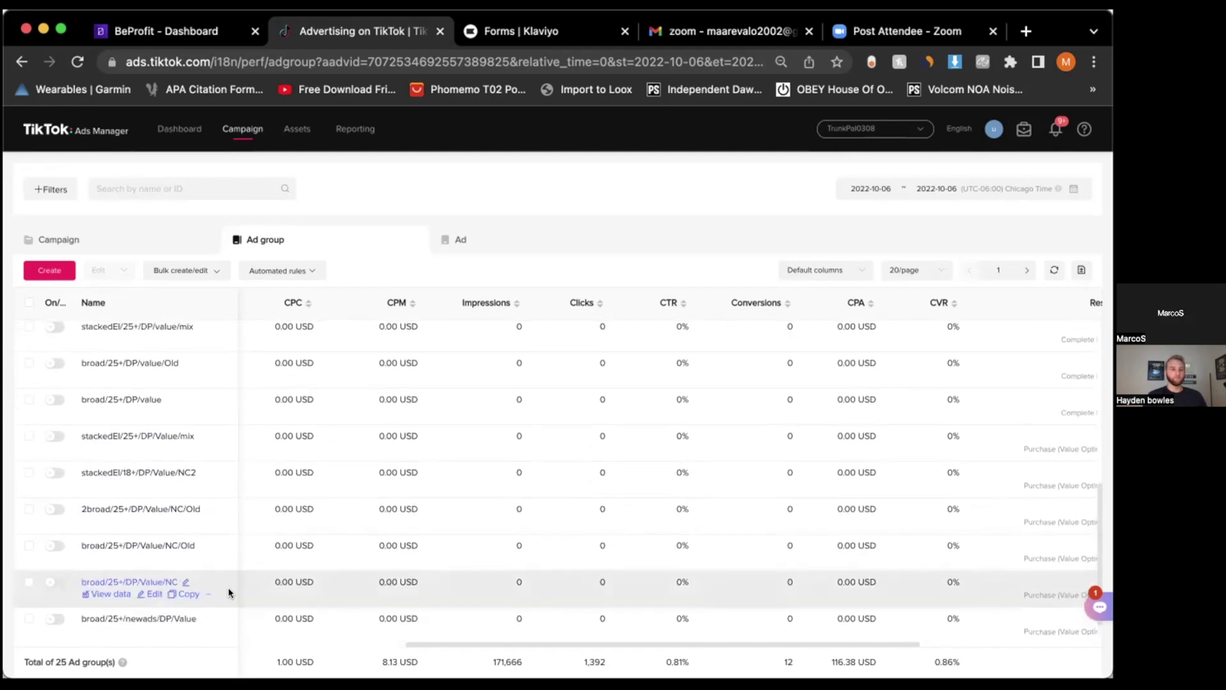
scroll(228, 588, up, 1)
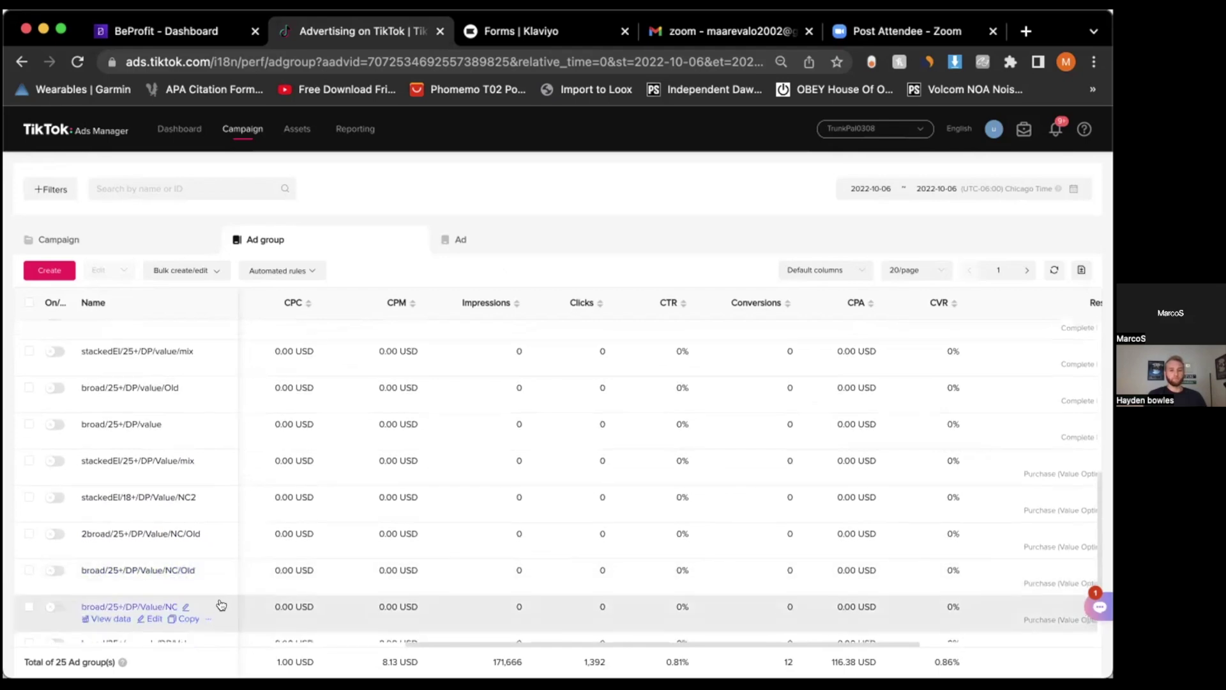
scroll(217, 604, up, 1)
scroll(217, 585, up, 1)
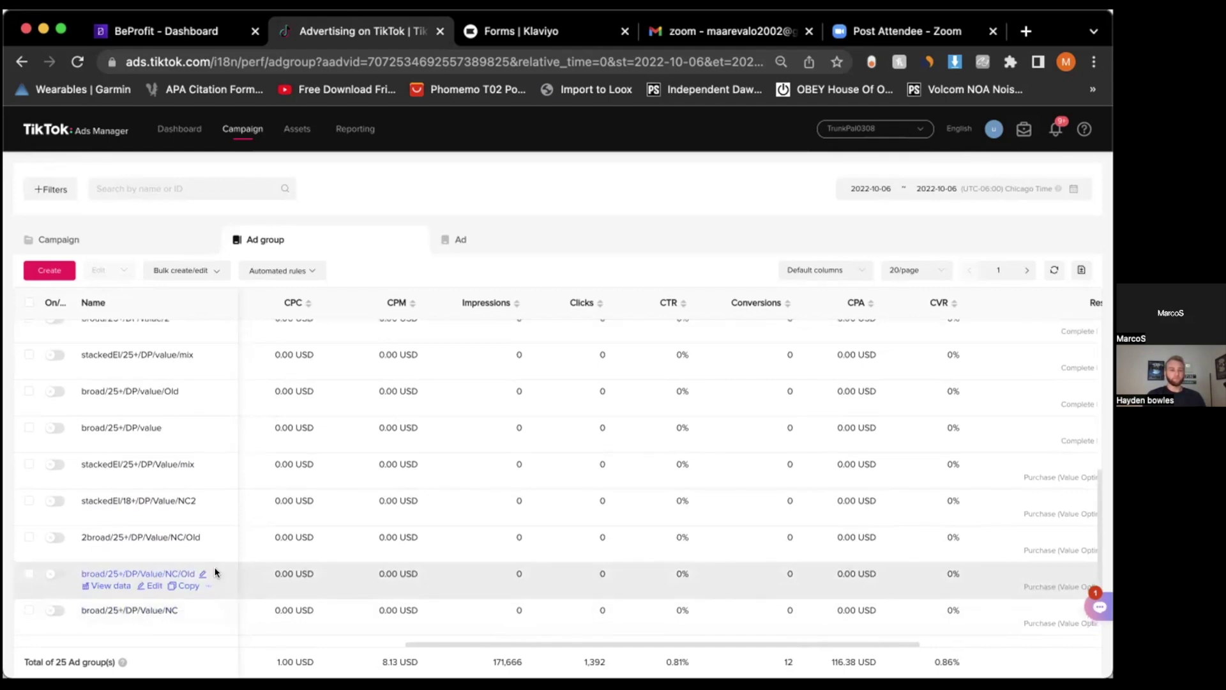
scroll(217, 574, up, 1)
scroll(214, 570, up, 2)
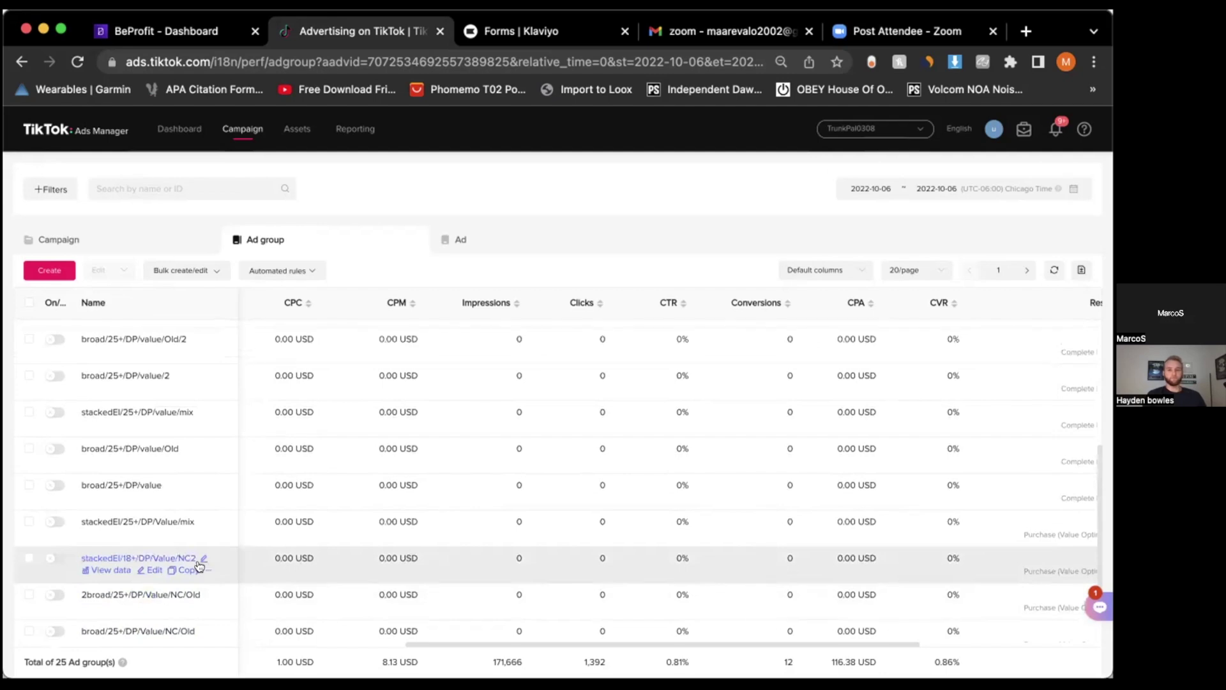
scroll(199, 566, up, 3)
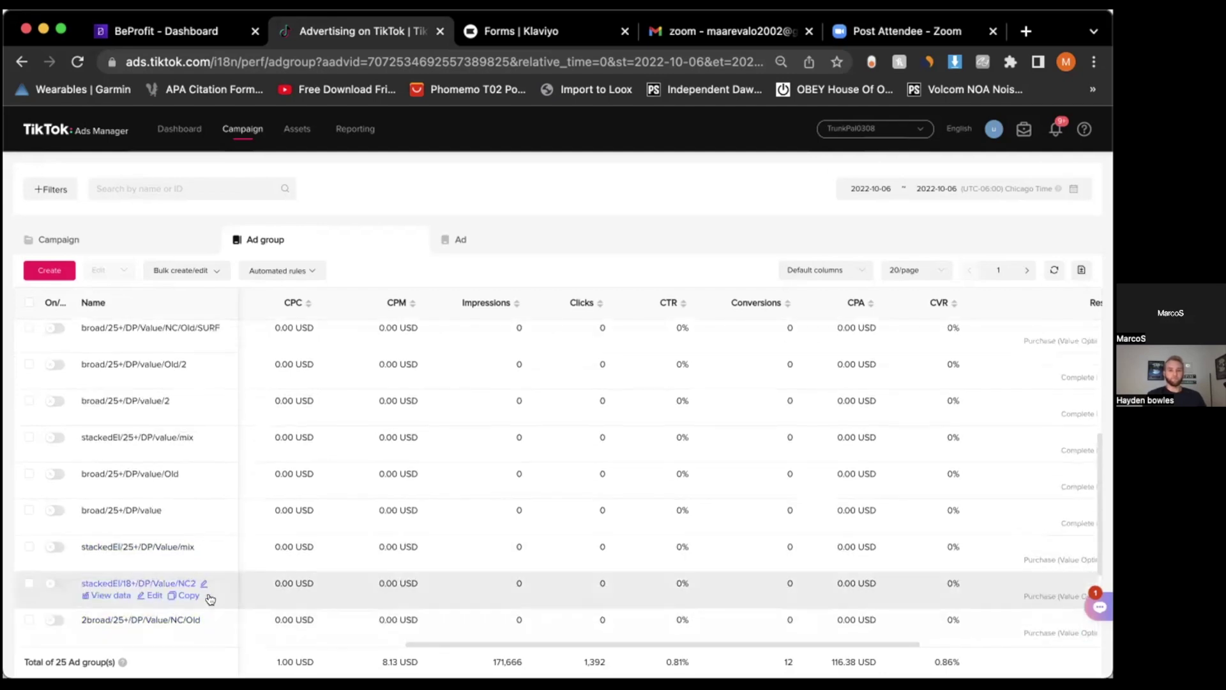
scroll(202, 571, up, 6)
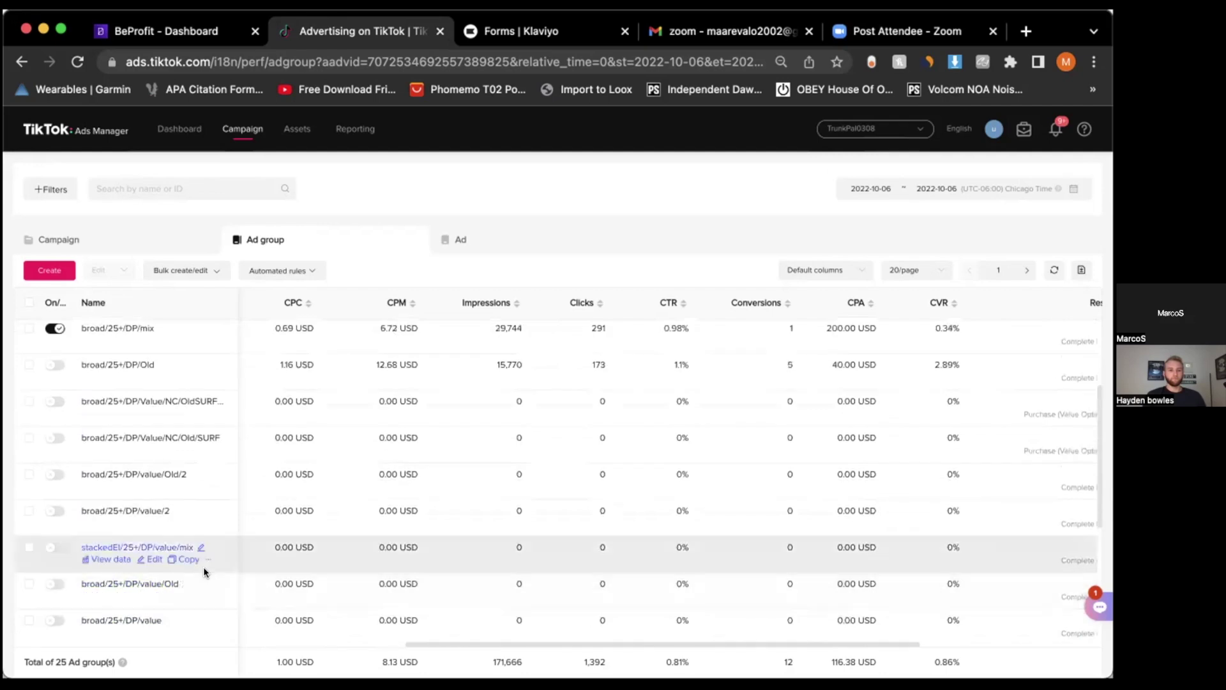
Compare the performance metrics of the broad/25+/DP/mix/CLOAK, mix/2 and mix ad groups at the start of the list.
scroll(195, 547, up, 10)
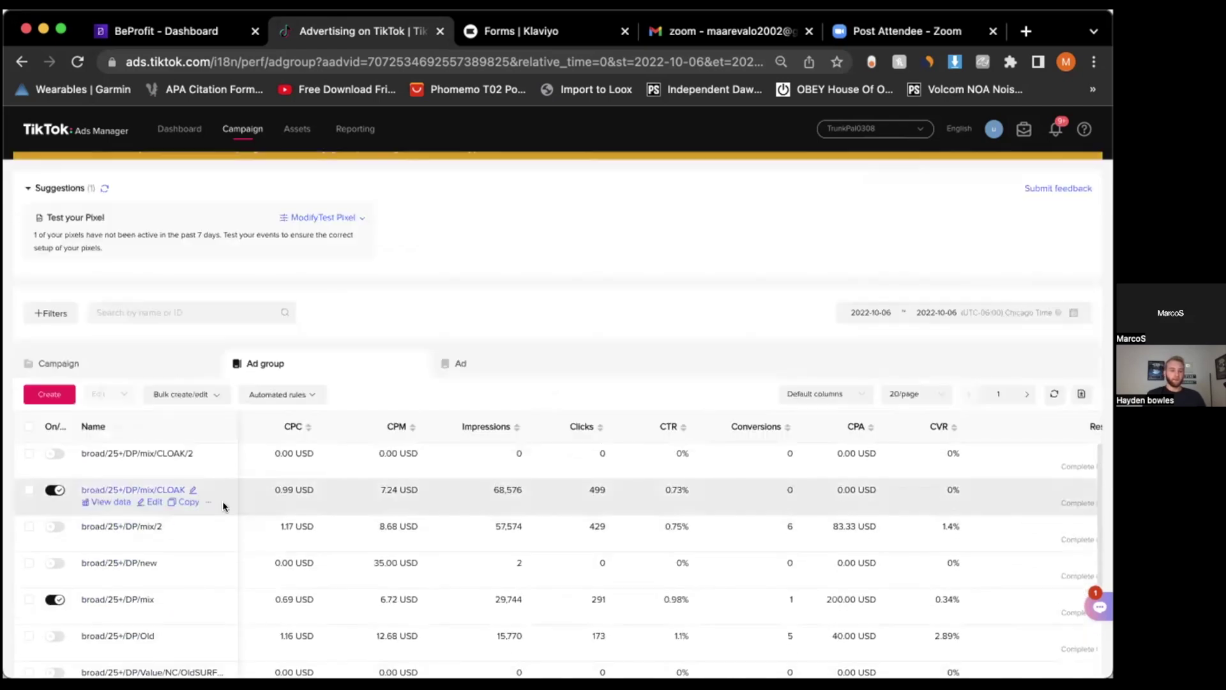
scroll(222, 503, down, 1)
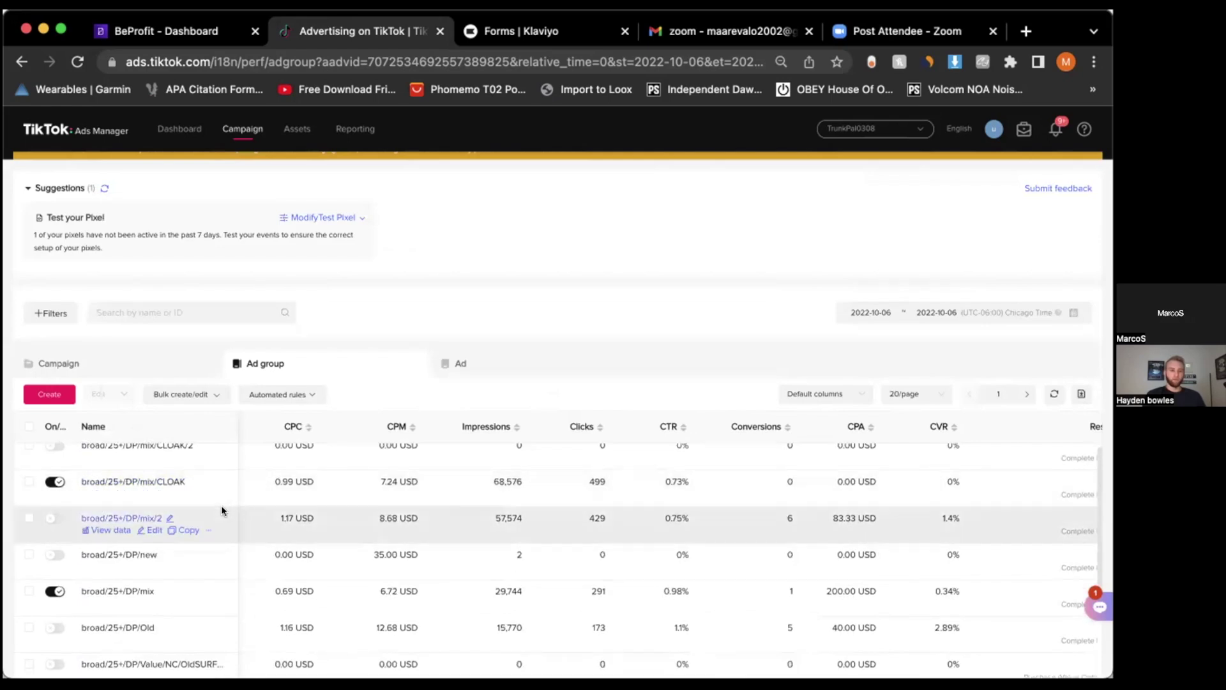
scroll(289, 515, down, 1)
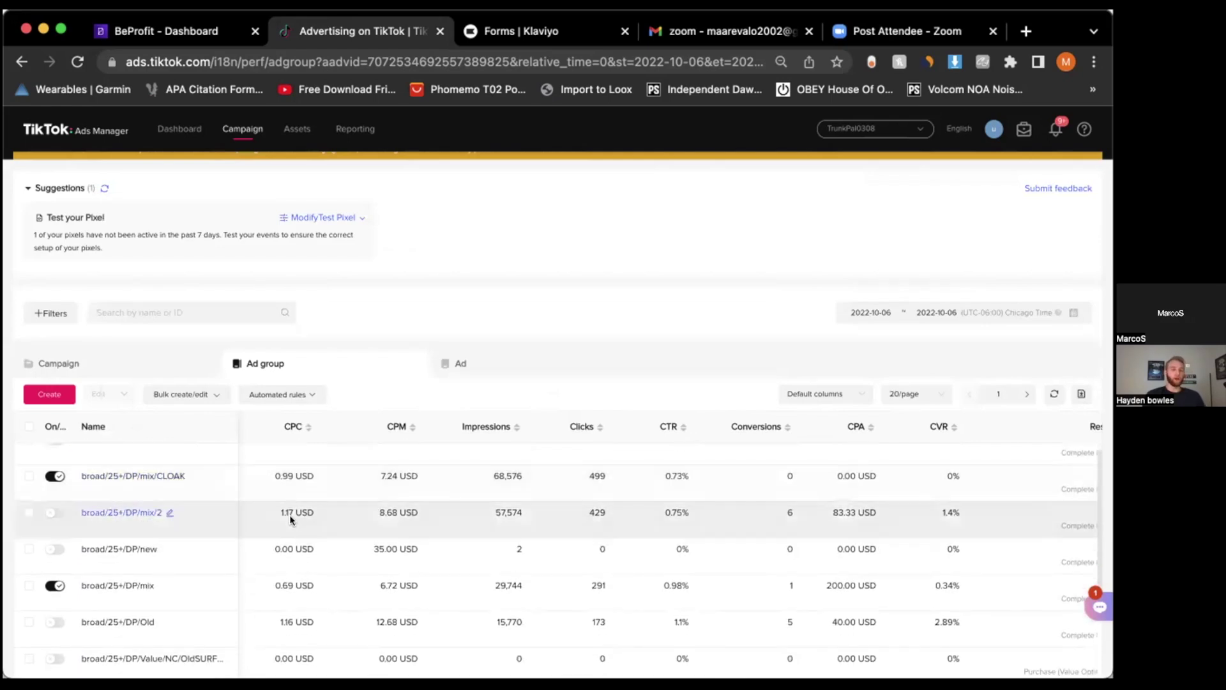
scroll(289, 515, up, 1)
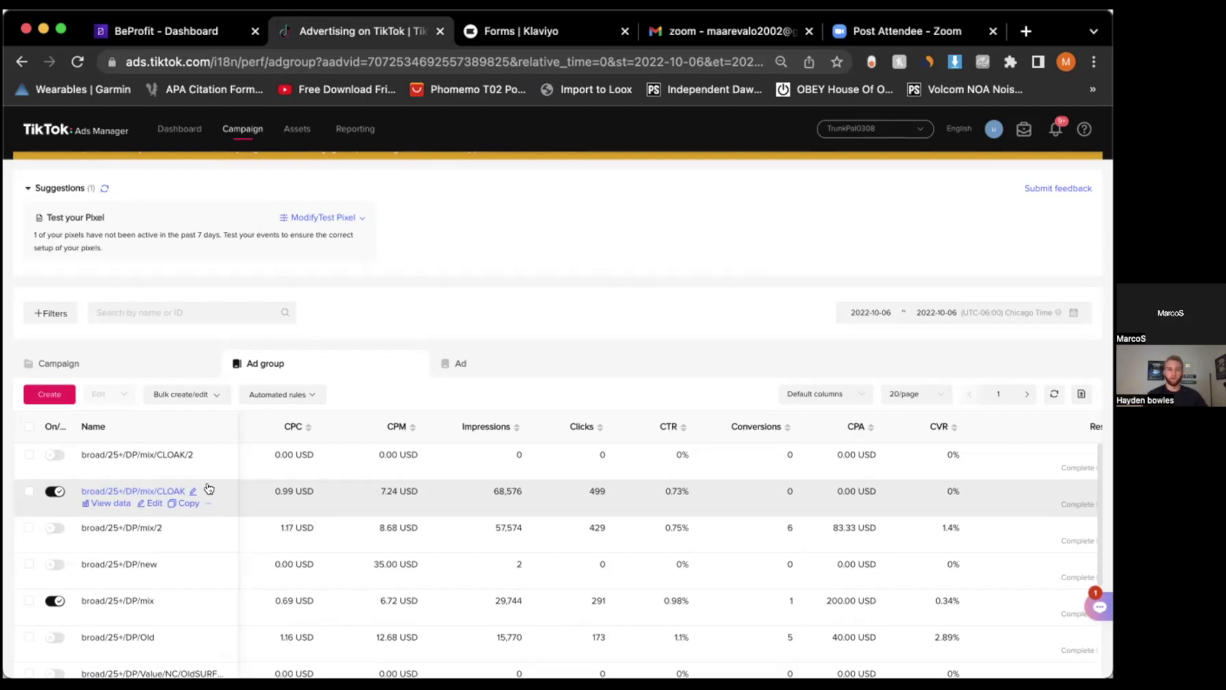
Display the account's campaigns instead of its ad groups and set the reporting date range to Lifetime.
click(90, 362)
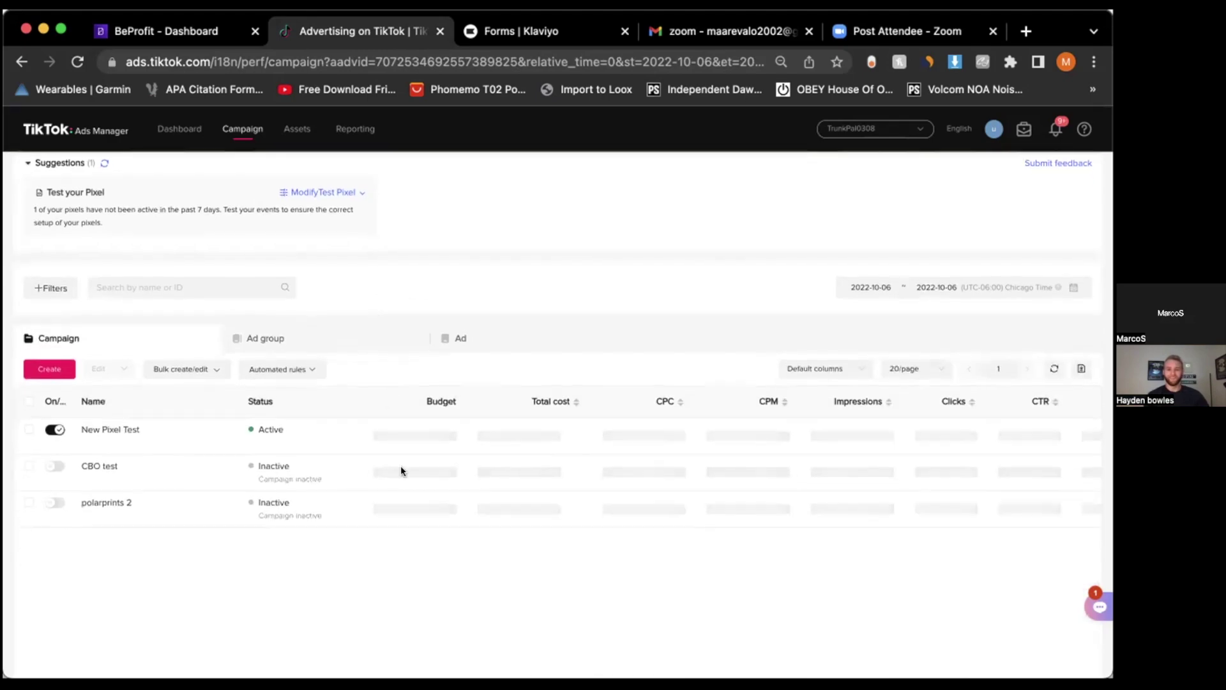
scroll(302, 429, down, 2)
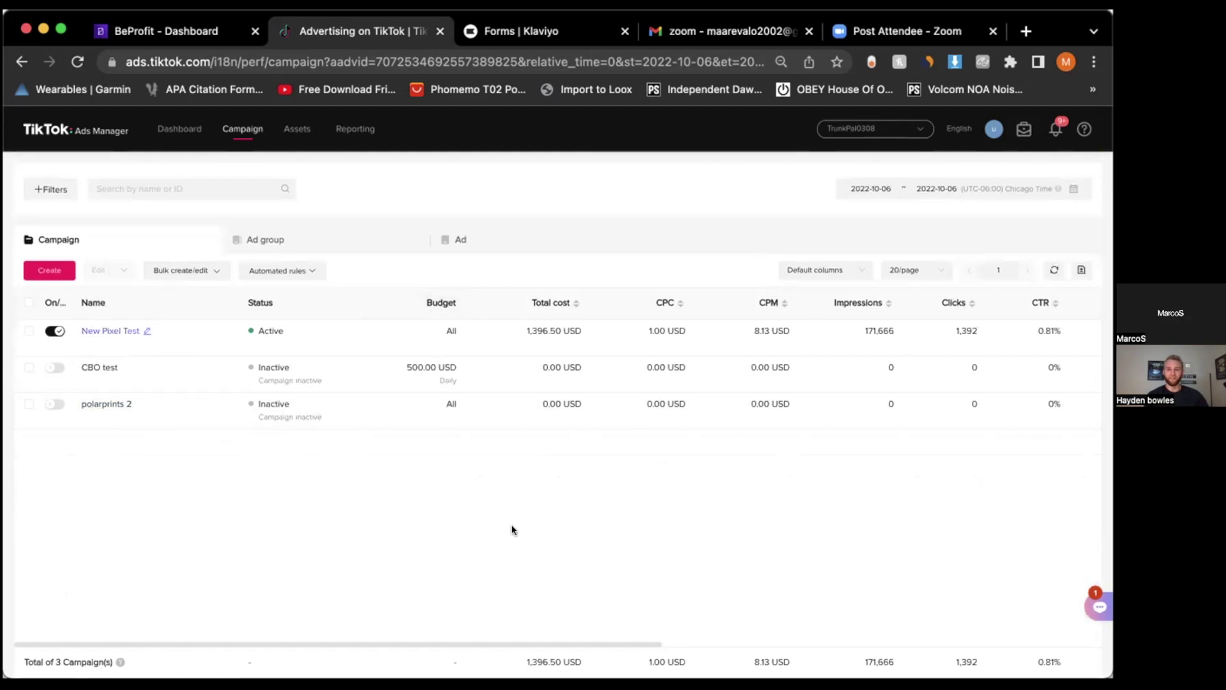
click(859, 188)
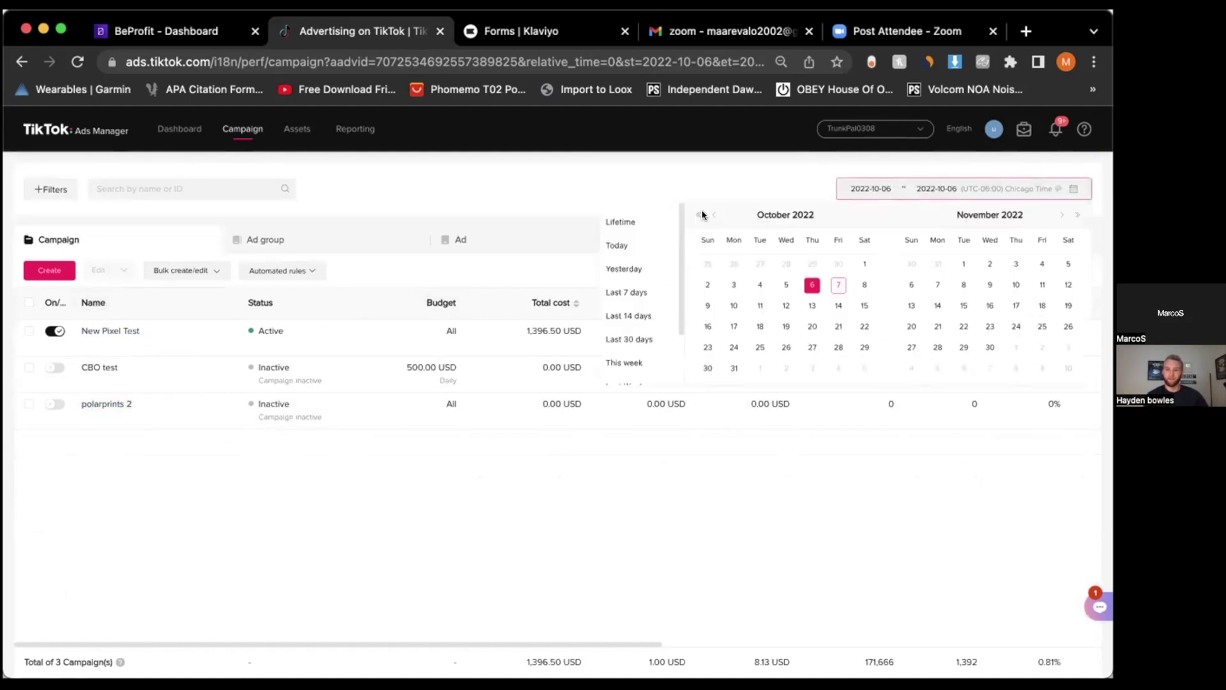
click(618, 222)
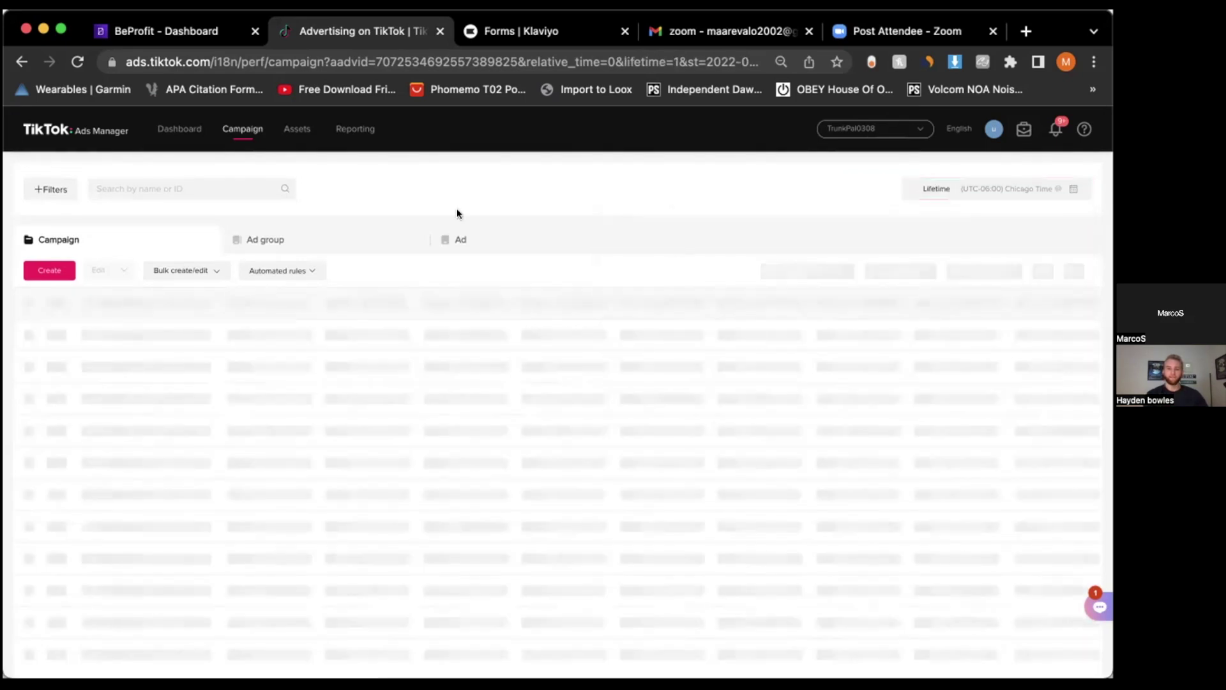